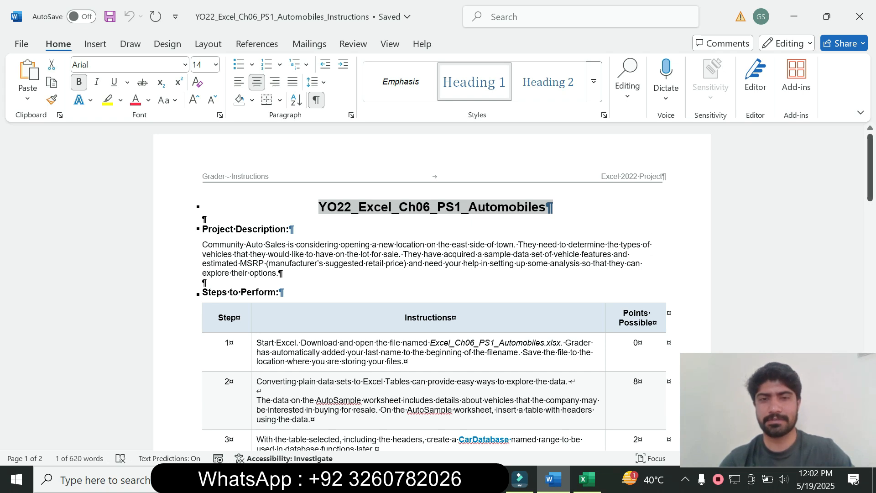
# - Review the project instructions and highlight the step 1 instruction in yellow
pyautogui.scroll(-3, 432, 292)
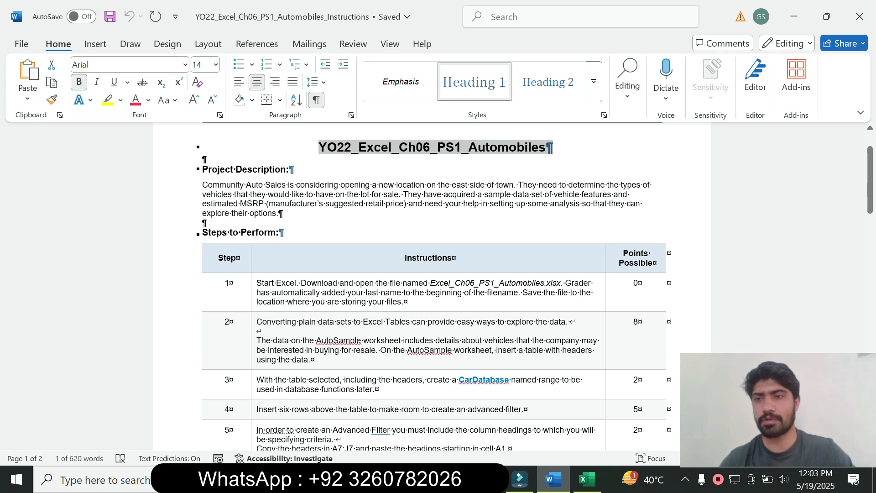
pyautogui.click(643, 205)
pyautogui.moveTo(871, 185); pyautogui.dragTo(871, 208)
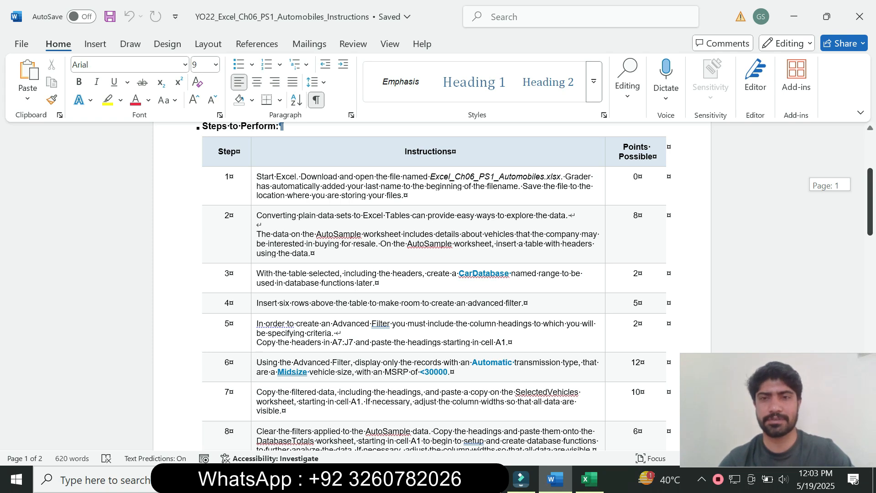
pyautogui.moveTo(870, 208)
pyautogui.mouseDown()
pyautogui.moveTo(870, 175)
pyautogui.moveTo(871, 193)
pyautogui.mouseUp()
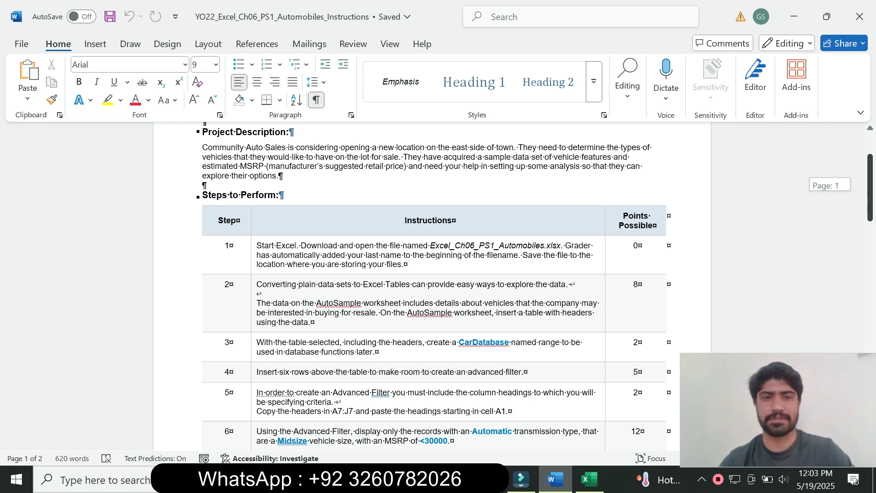
pyautogui.moveTo(870, 188)
pyautogui.mouseDown()
pyautogui.moveTo(870, 271)
pyautogui.moveTo(871, 168)
pyautogui.moveTo(870, 189)
pyautogui.mouseUp()
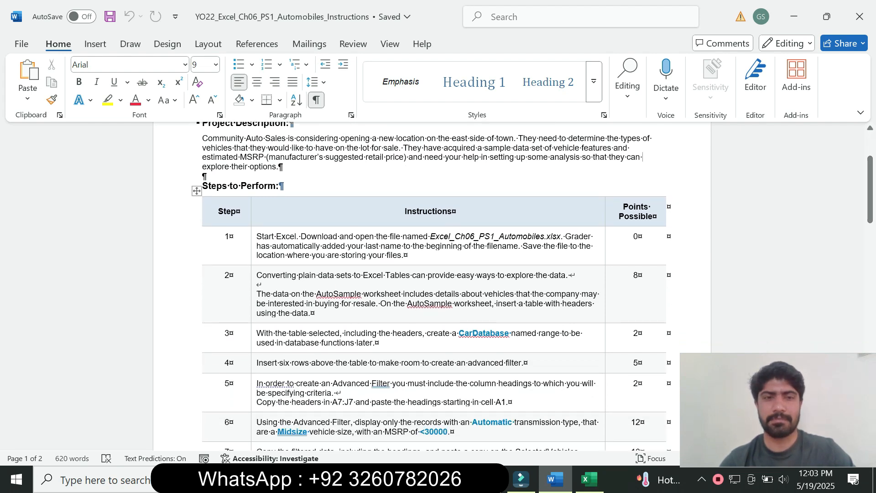
pyautogui.click(254, 255)
pyautogui.click(313, 235)
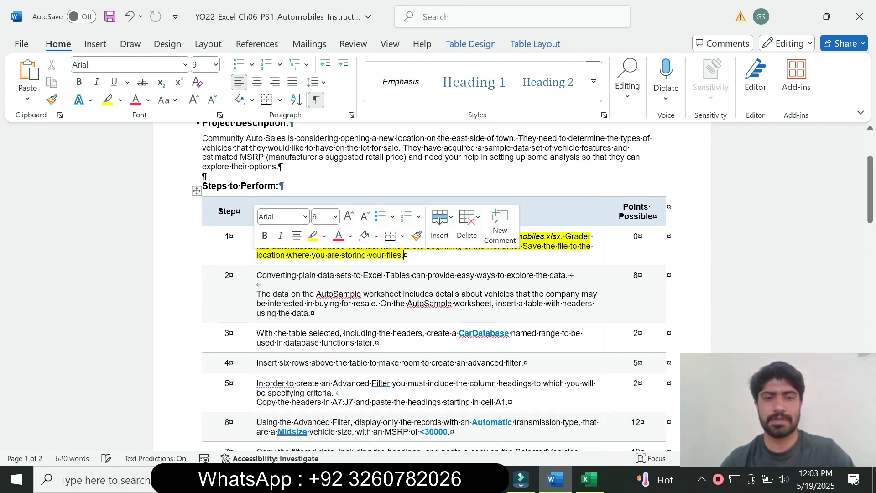
pyautogui.click(303, 284)
pyautogui.moveTo(257, 236); pyautogui.dragTo(404, 256)
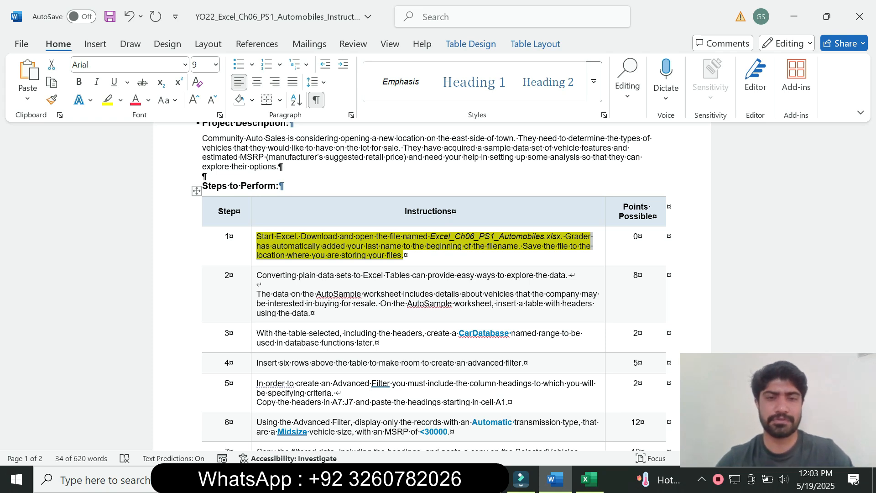
# - Switch to Excel to check the opened automobiles workbook, and return to the Word instructions
pyautogui.click(589, 479)
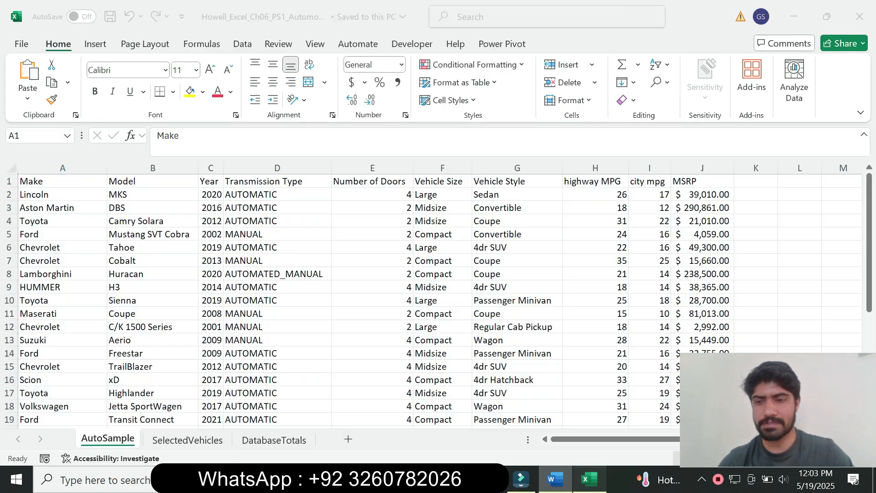
pyautogui.click(372, 300)
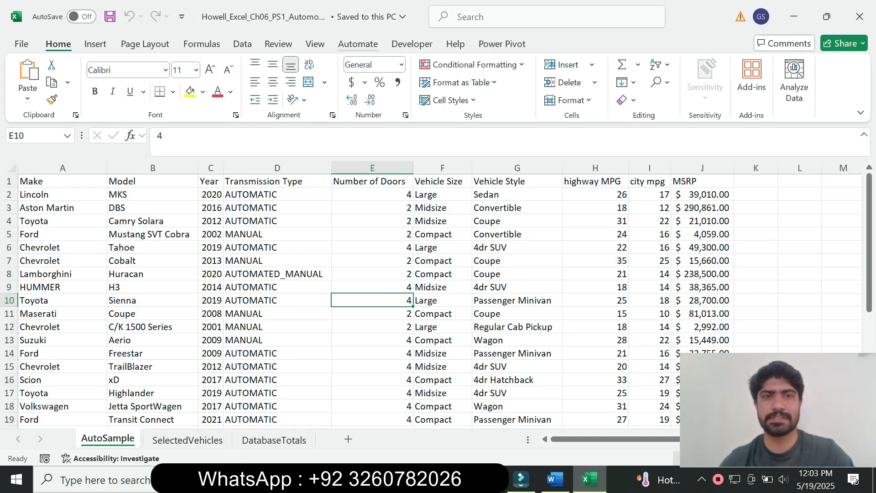
pyautogui.click(555, 479)
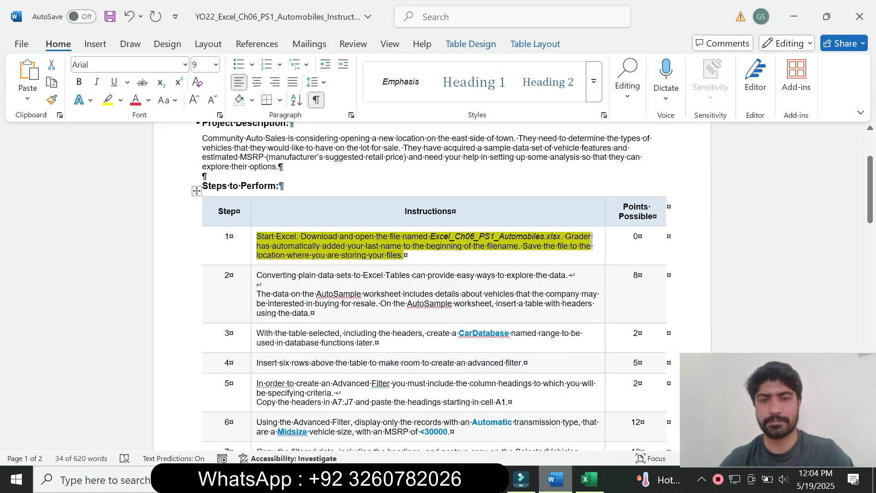
# - Remove the highlight from the step 1 instruction text
pyautogui.click(405, 256)
pyautogui.moveTo(406, 255); pyautogui.dragTo(257, 237)
pyautogui.click(331, 276)
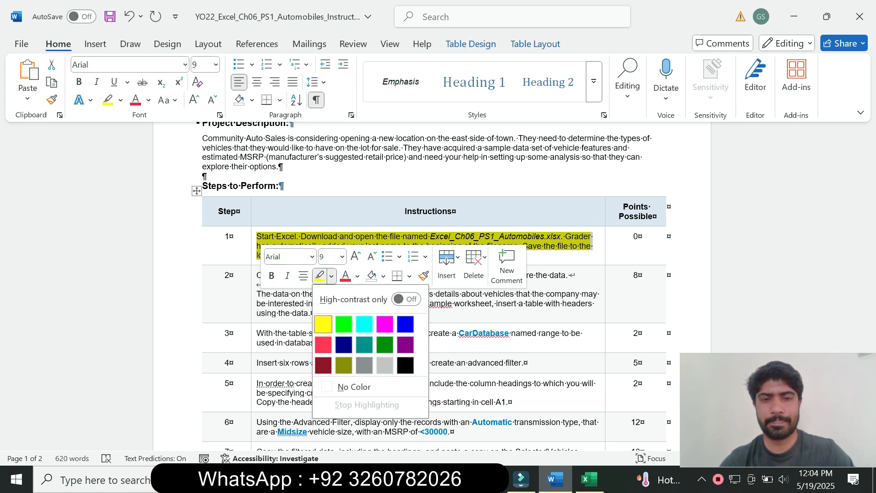
pyautogui.click(347, 386)
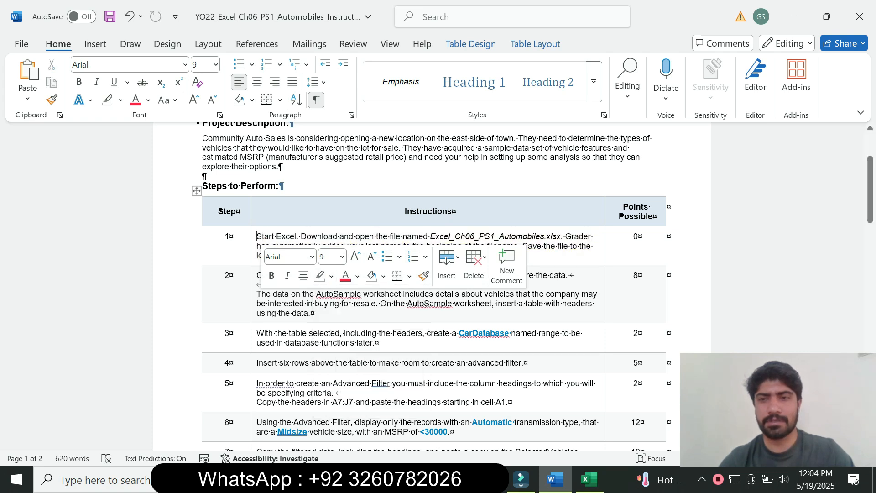
# - Enlarge the step 2 instruction to 14 pt, highlight it in turquoise and read both of its paragraphs
pyautogui.rightClick(871, 217)
pyautogui.click(871, 214)
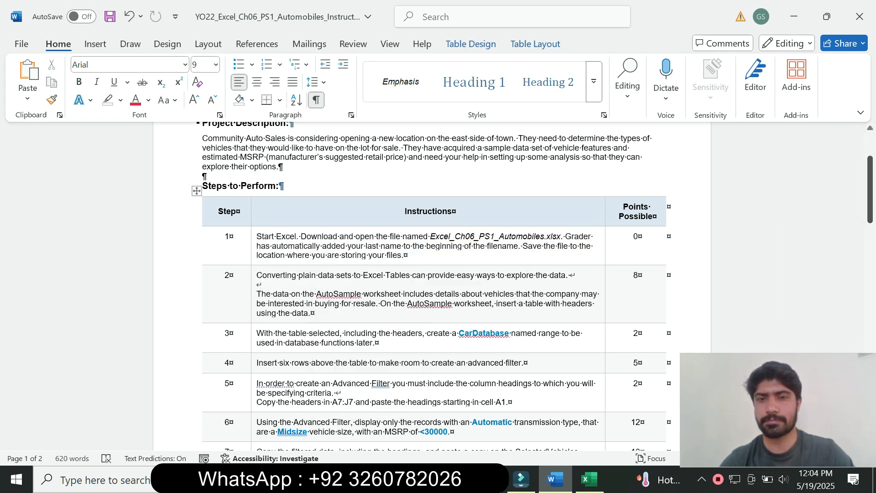
pyautogui.moveTo(871, 214); pyautogui.dragTo(870, 228)
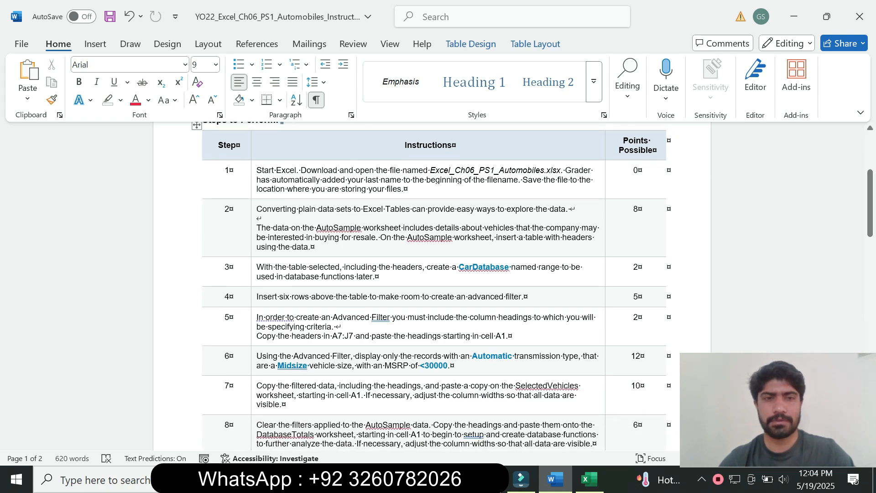
pyautogui.click(254, 228)
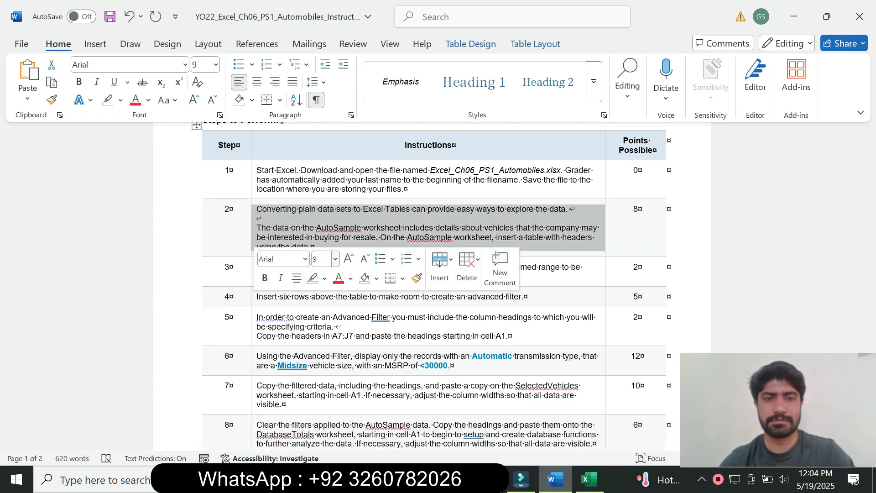
pyautogui.click(336, 258)
pyautogui.click(324, 94)
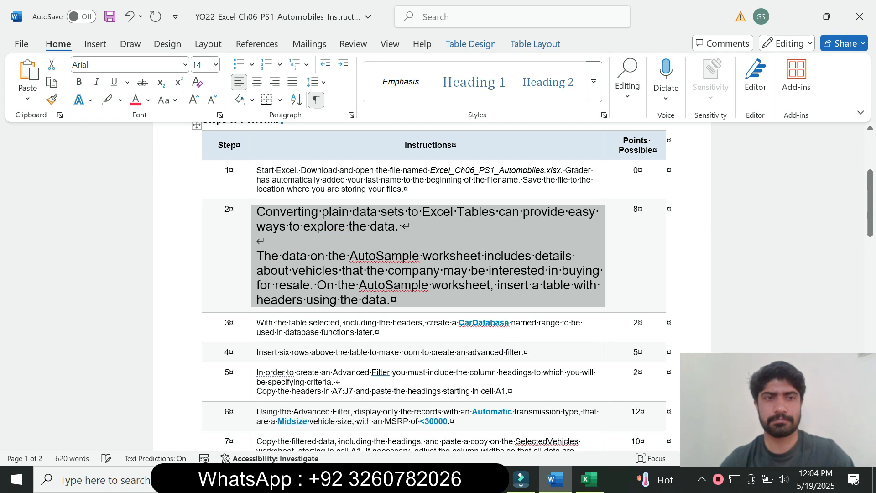
pyautogui.click(120, 100)
pyautogui.click(145, 146)
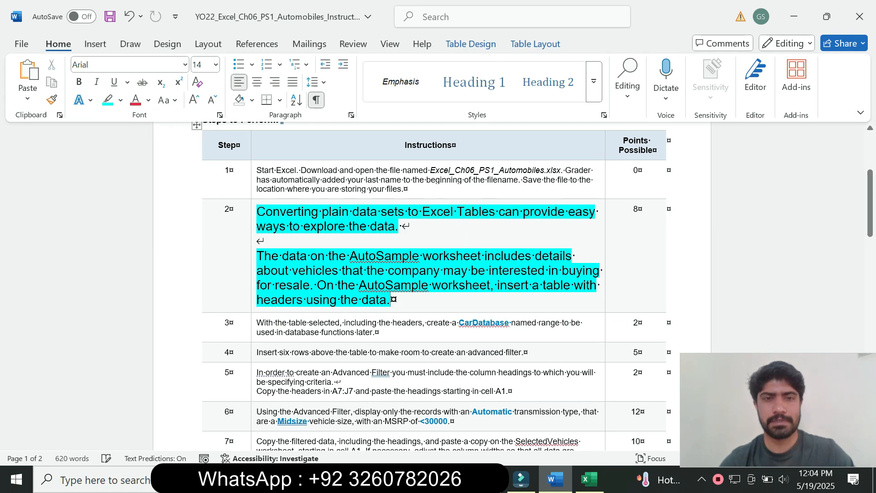
pyautogui.moveTo(257, 212); pyautogui.dragTo(407, 227)
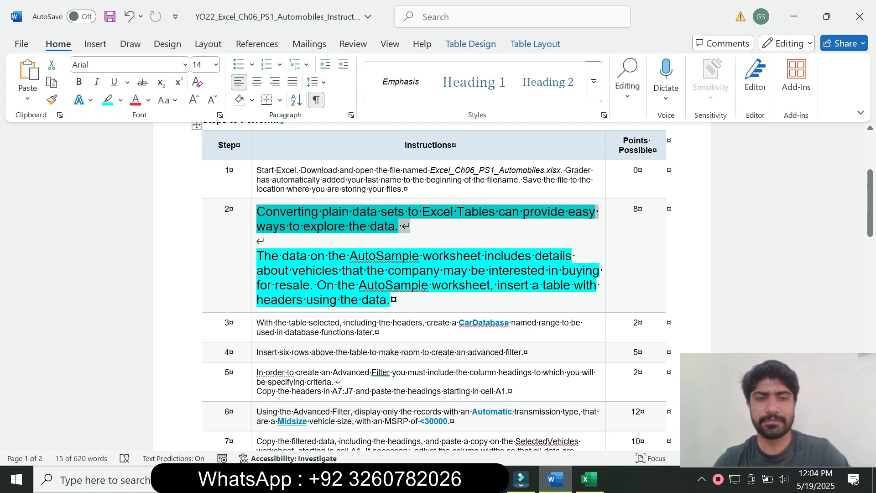
pyautogui.moveTo(257, 256); pyautogui.dragTo(392, 299)
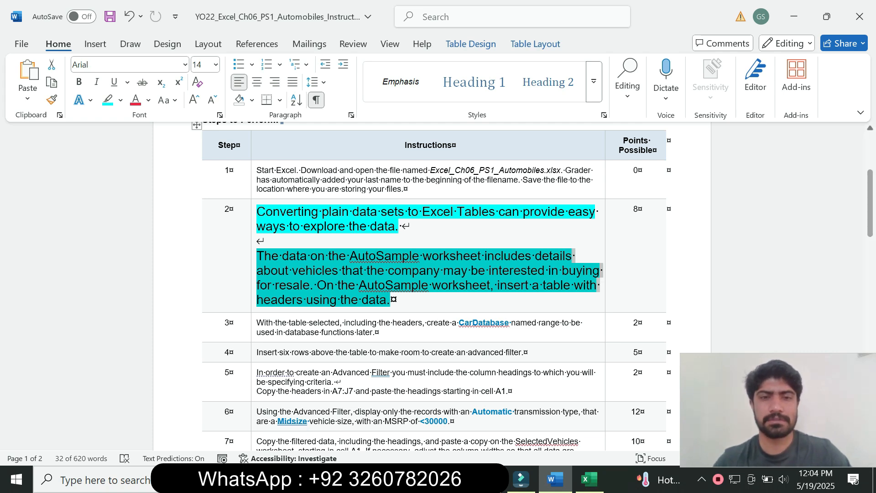
pyautogui.click(402, 264)
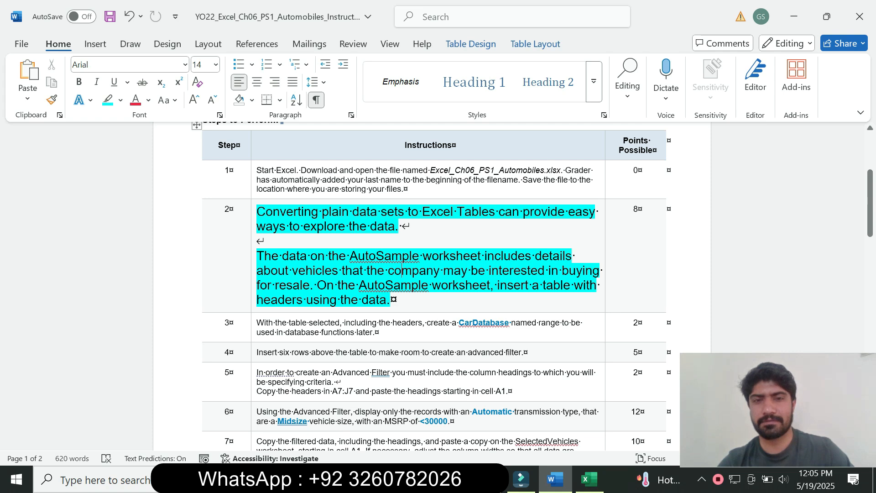
# - Switch to Excel and convert the AutoSample data range A1:J30 into a table with headers
pyautogui.hotkey('alt', 'Tab')
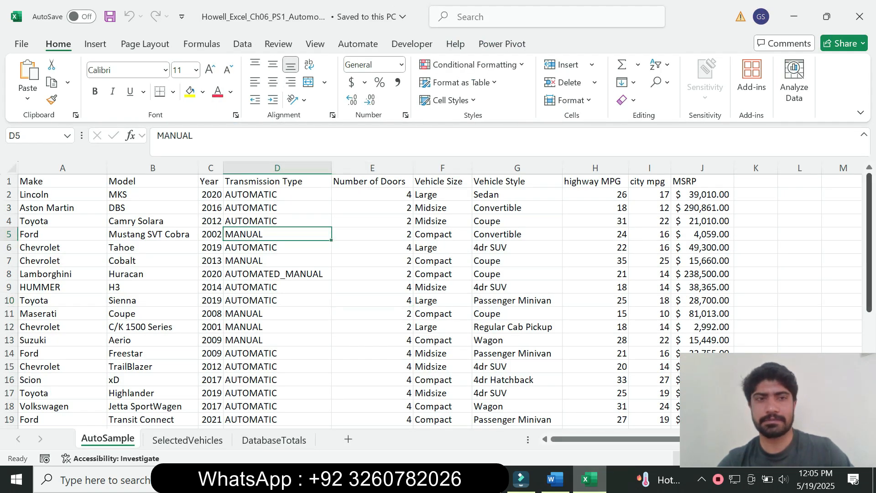
pyautogui.click(153, 221)
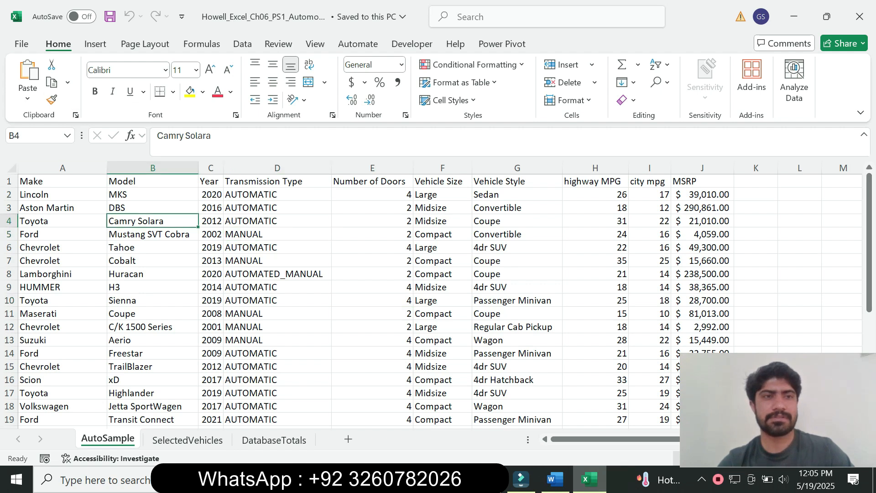
pyautogui.click(95, 43)
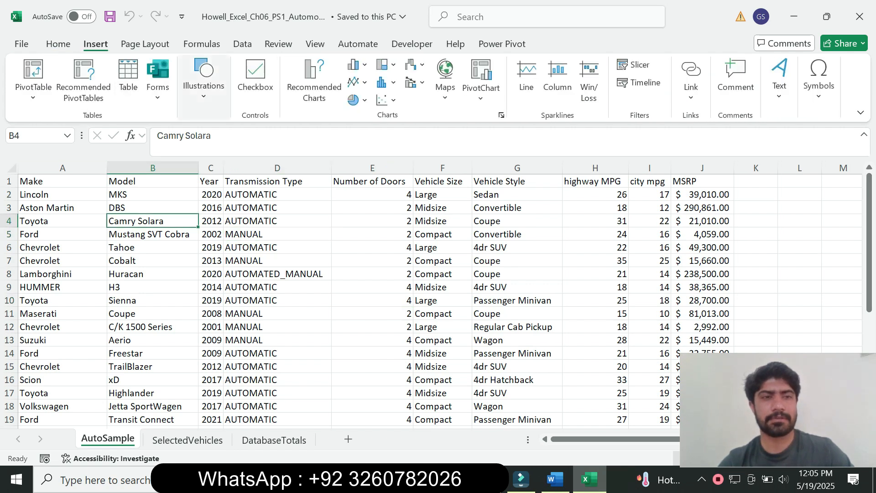
pyautogui.click(129, 77)
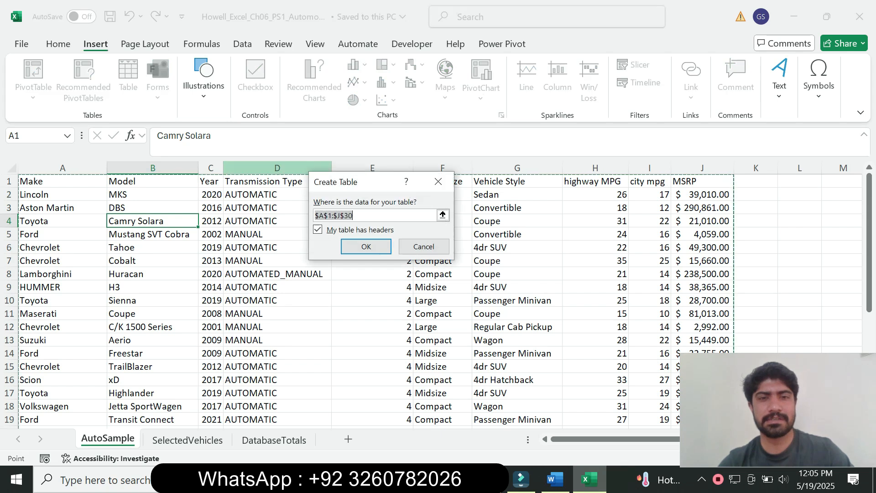
pyautogui.click(366, 247)
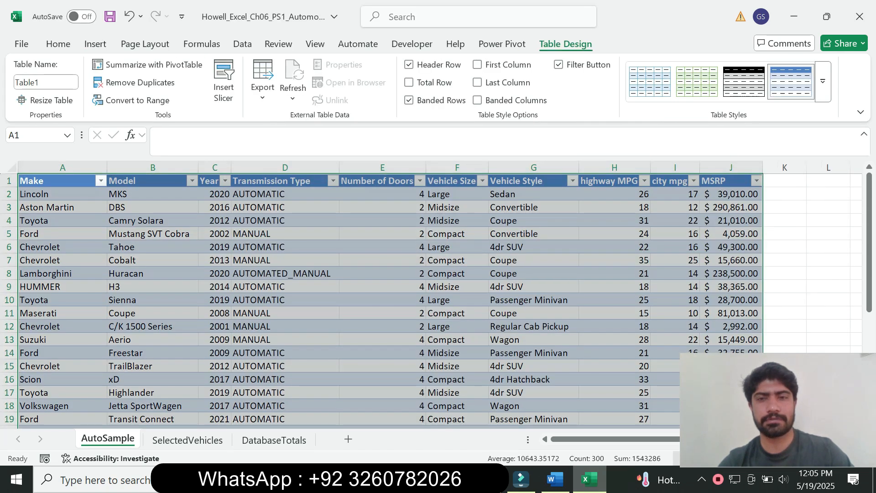
# - Switch to Word, reset the step 2 instruction to 9 pt and remove its highlight
pyautogui.click(555, 479)
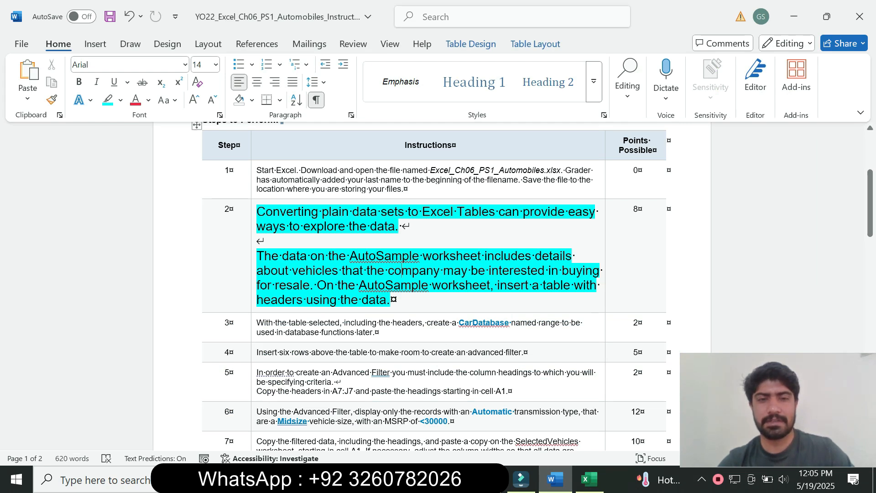
pyautogui.moveTo(391, 301); pyautogui.dragTo(247, 210)
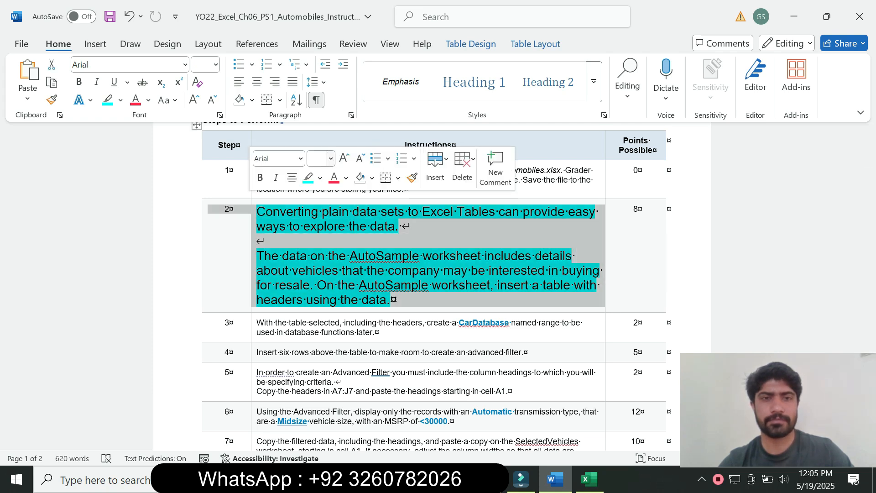
pyautogui.click(331, 159)
pyautogui.click(320, 192)
pyautogui.click(320, 178)
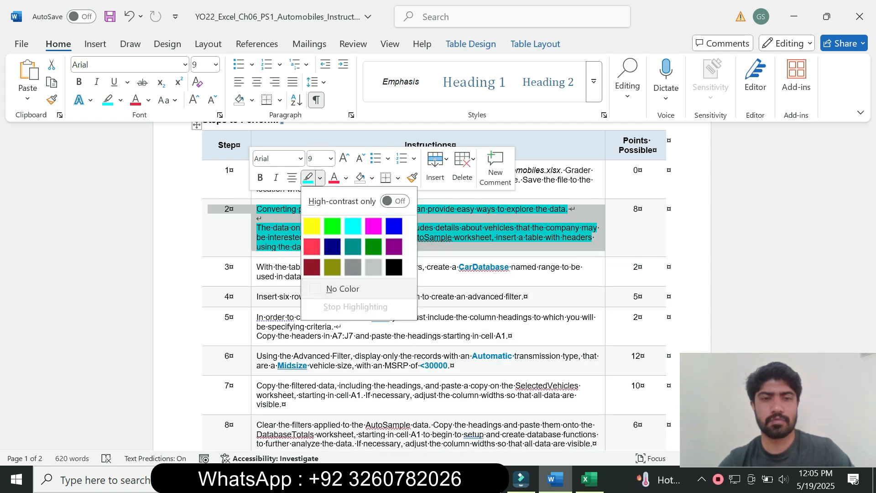
pyautogui.click(340, 287)
# - Enlarge the step 3 instruction to 14 pt and highlight it in turquoise
pyautogui.click(254, 272)
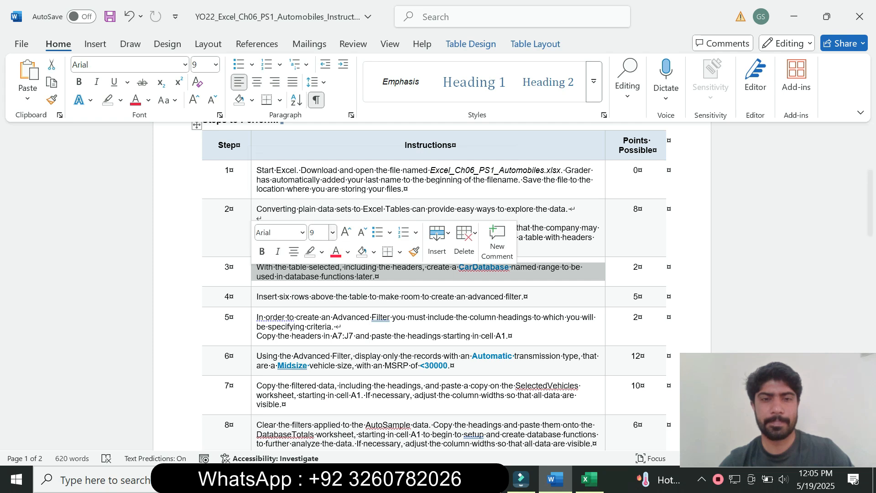
pyautogui.click(333, 233)
pyautogui.click(322, 94)
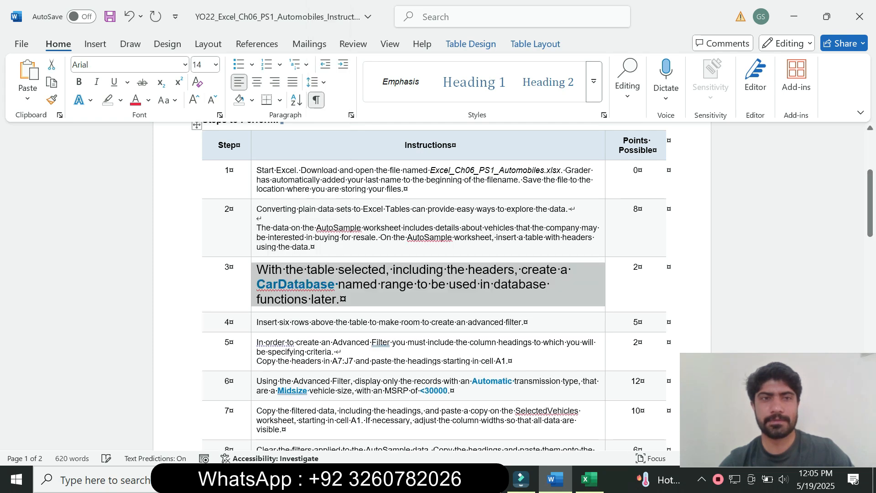
pyautogui.click(120, 101)
pyautogui.click(152, 148)
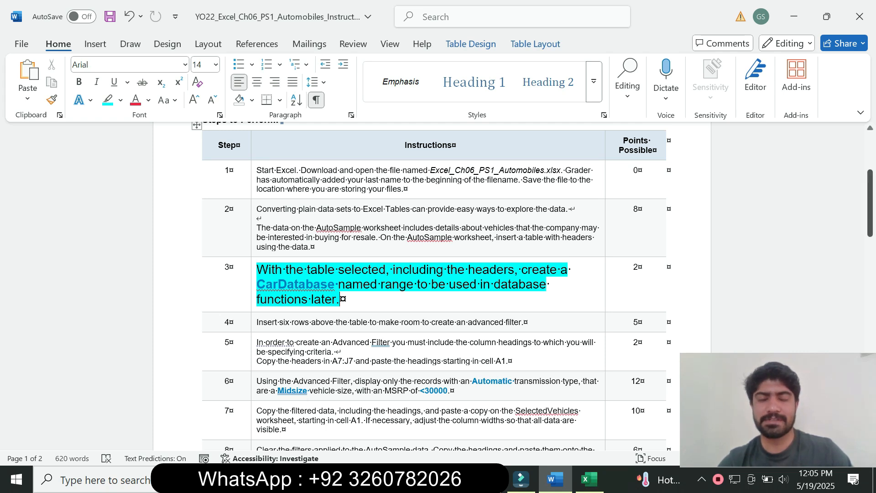
pyautogui.rightClick(870, 215)
pyautogui.press('Escape')
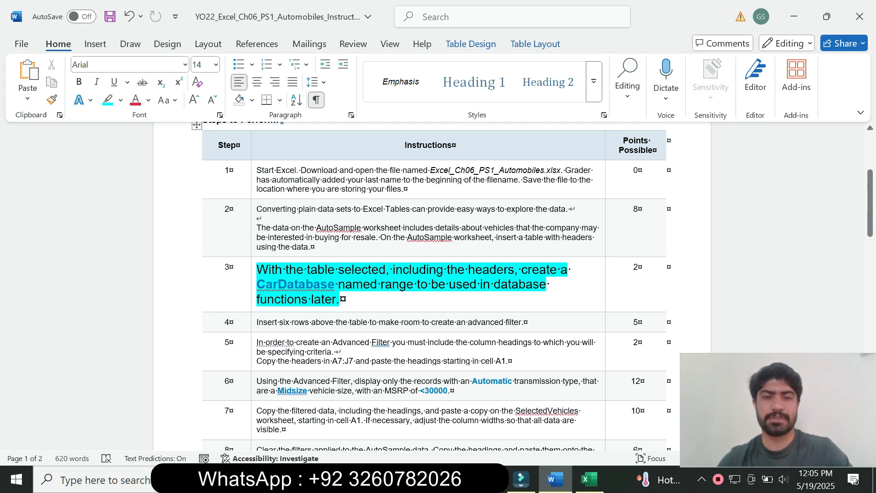
# - Read the start of the step 3 instruction, switch to Excel and select cell B4 inside the AutoSample table
pyautogui.moveTo(257, 269); pyautogui.dragTo(386, 270)
pyautogui.click(589, 480)
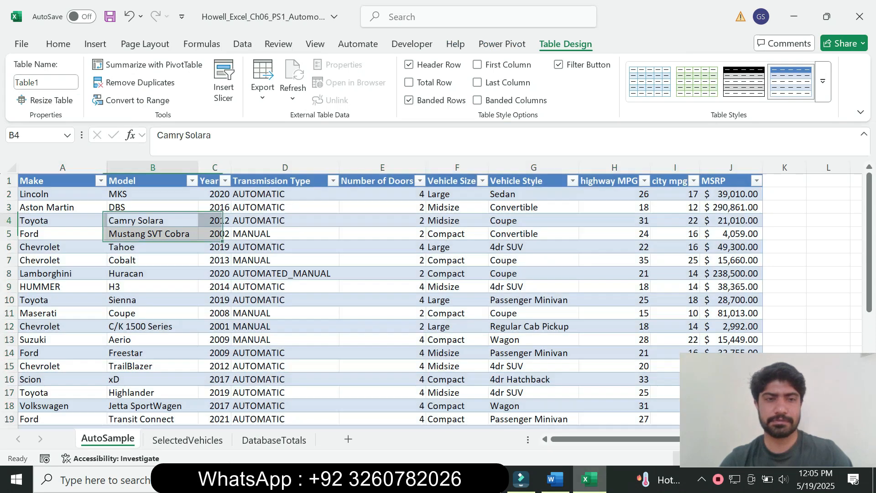
pyautogui.click(137, 221)
# - Copy the range name CarDatabase from the step 3 instruction in Word and return to Excel
pyautogui.click(555, 480)
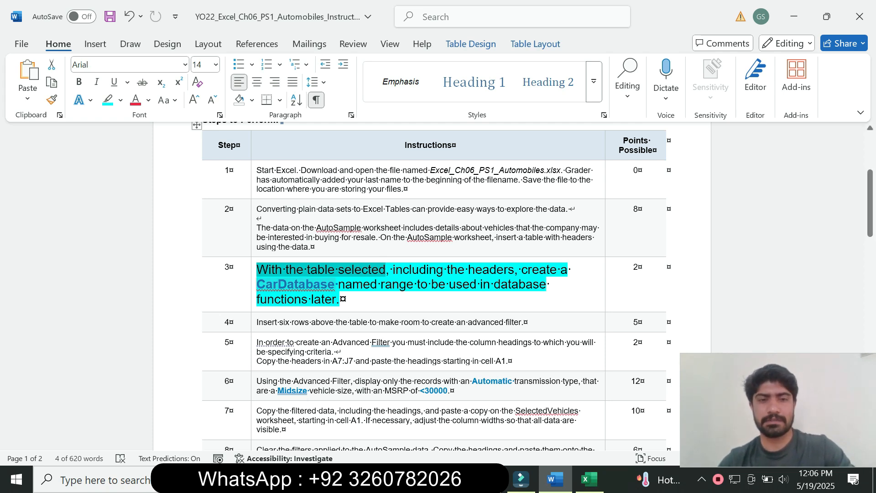
pyautogui.moveTo(257, 283); pyautogui.dragTo(335, 284)
pyautogui.hotkey('ctrl', 'c')
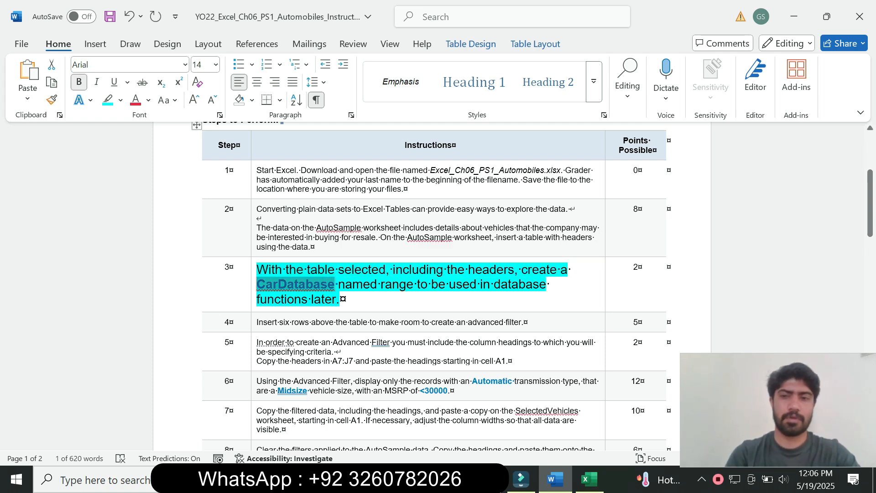
pyautogui.click(590, 480)
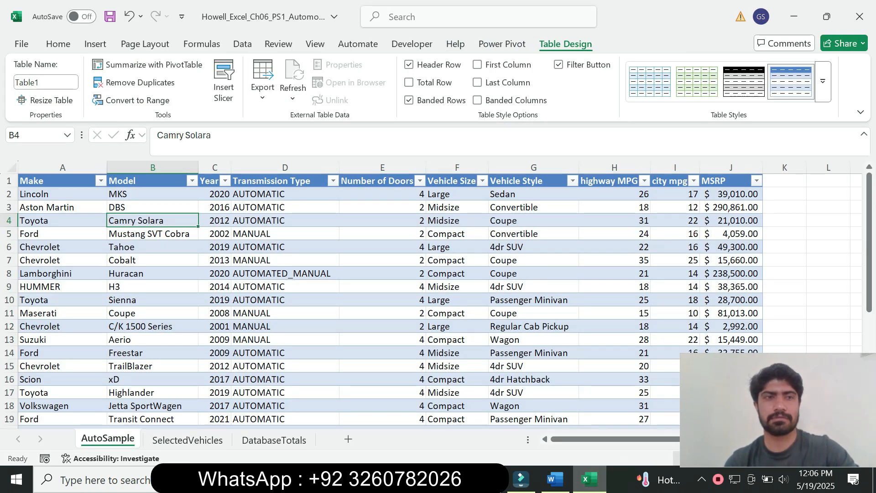
# - Name the table on the AutoSample sheet CarDatabase by pasting the copied name
pyautogui.click(51, 82)
pyautogui.hotkey('ctrl', 'v')
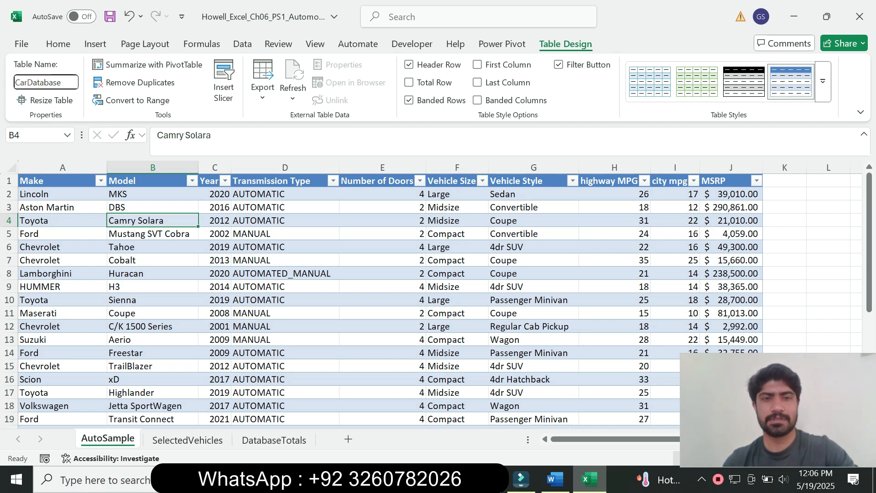
pyautogui.press('Return')
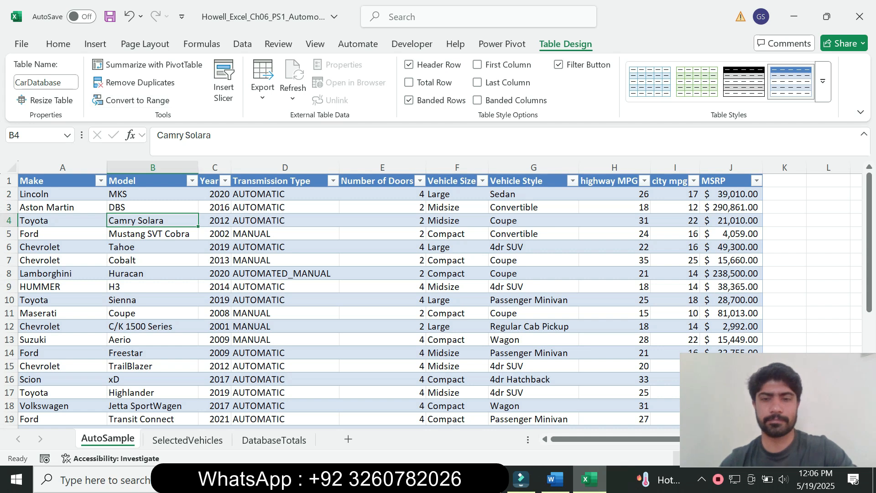
# - Switch to Word, reset the step 3 instruction to 9 pt and remove its highlight
pyautogui.click(555, 480)
pyautogui.click(340, 299)
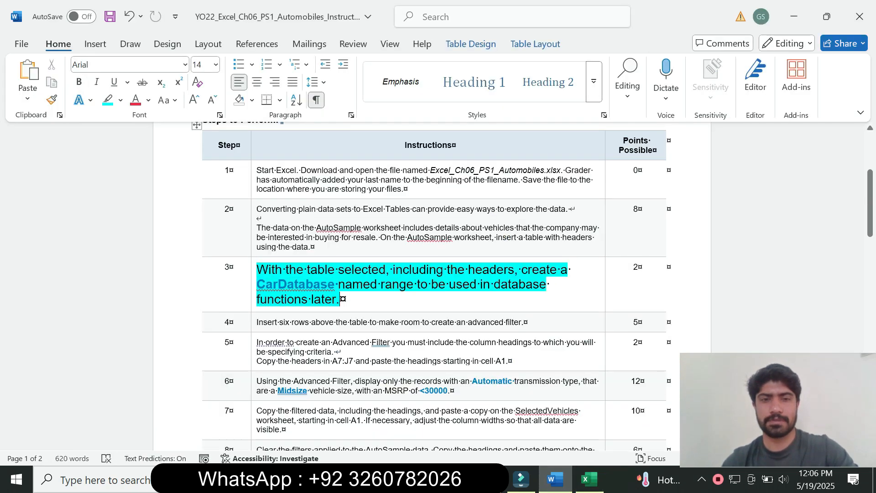
pyautogui.moveTo(340, 299); pyautogui.dragTo(257, 270)
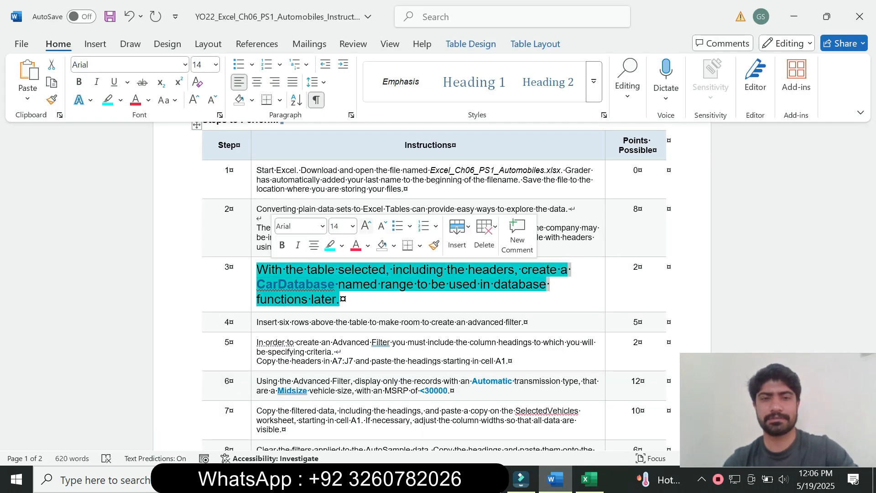
pyautogui.click(353, 226)
pyautogui.write('9')
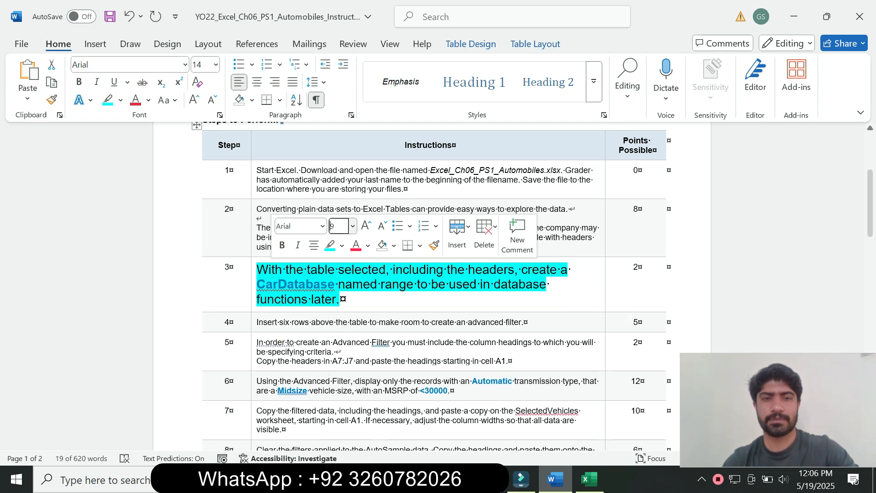
pyautogui.press('Return')
pyautogui.click(342, 246)
pyautogui.click(363, 355)
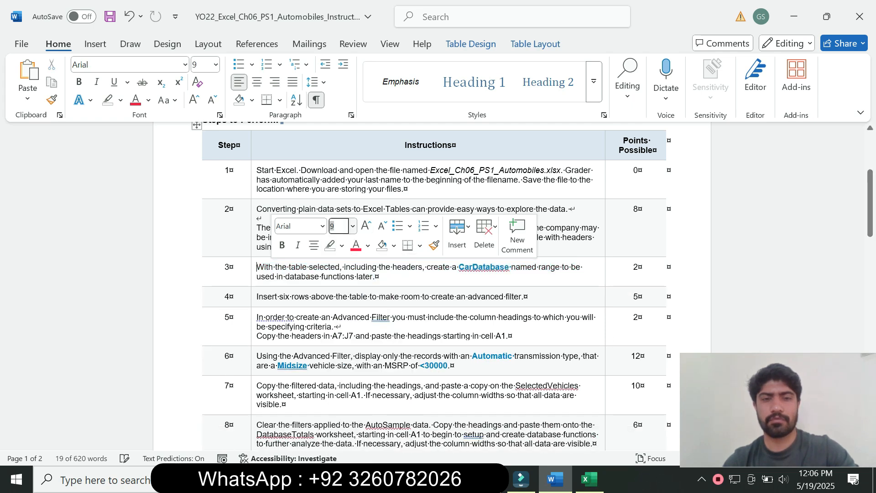
# - Enlarge the step 4 instruction to 14 pt and highlight it in turquoise
pyautogui.click(254, 298)
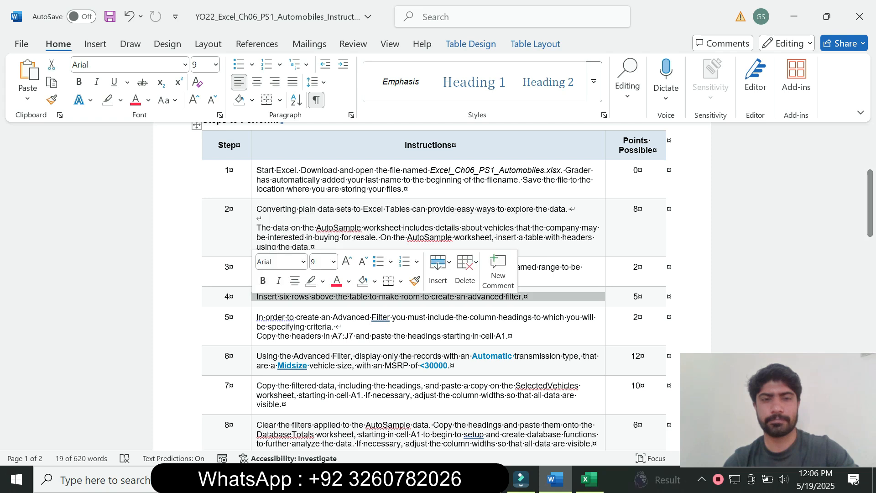
pyautogui.click(334, 262)
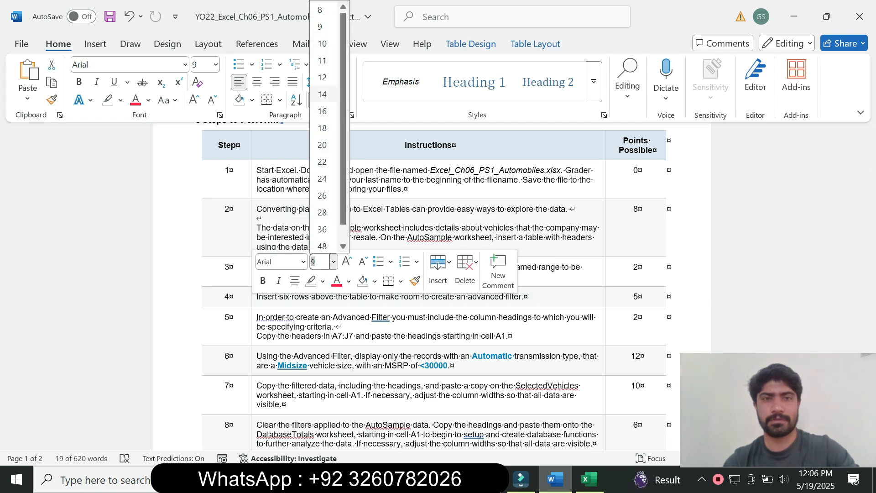
pyautogui.click(325, 94)
pyautogui.click(121, 100)
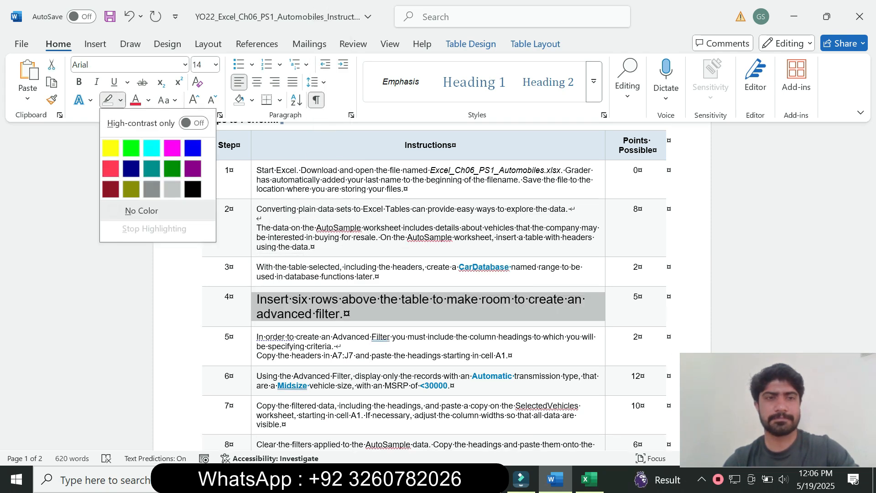
pyautogui.click(152, 148)
pyautogui.moveTo(870, 203); pyautogui.dragTo(870, 220)
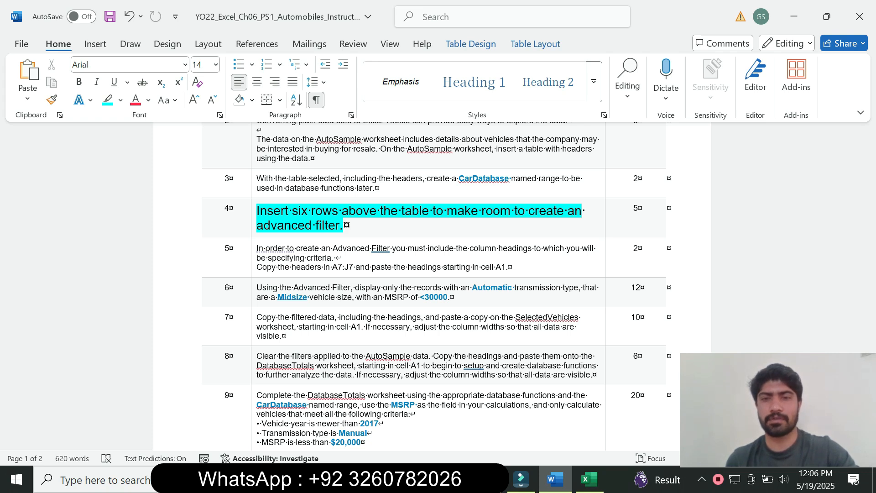
# - Switch to Excel and insert six blank rows above the table on the AutoSample sheet
pyautogui.click(590, 479)
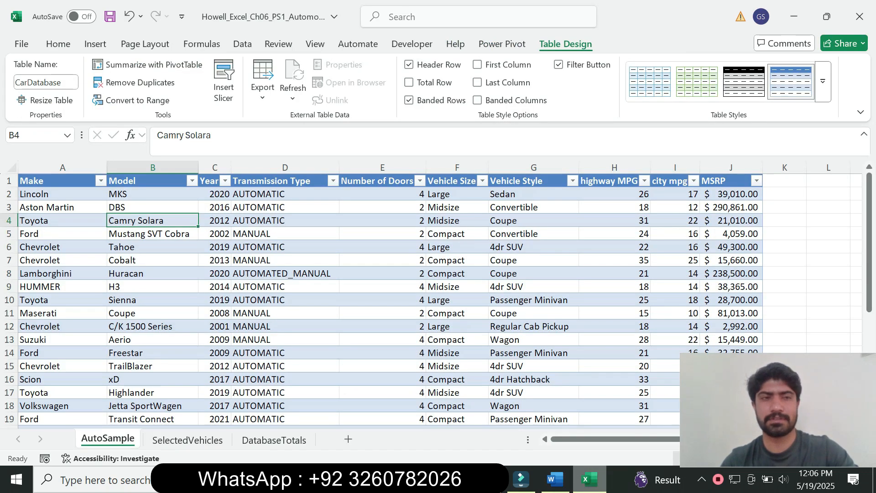
pyautogui.click(9, 180)
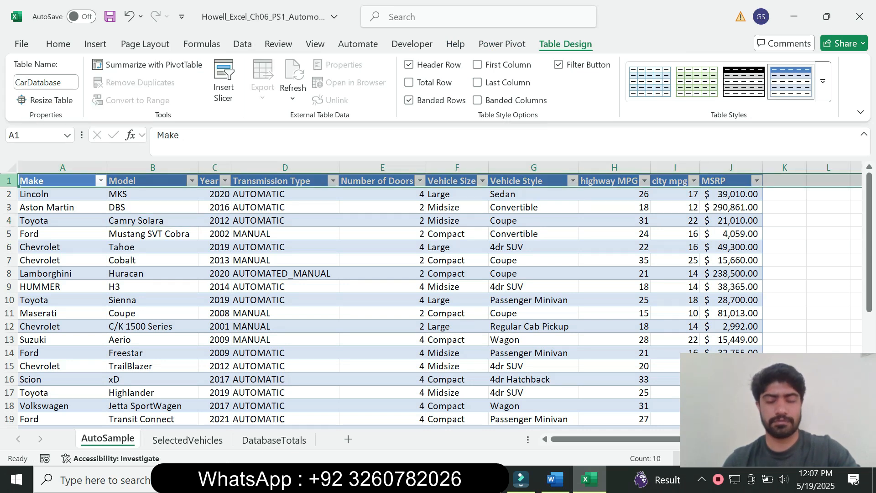
pyautogui.rightClick(16, 182)
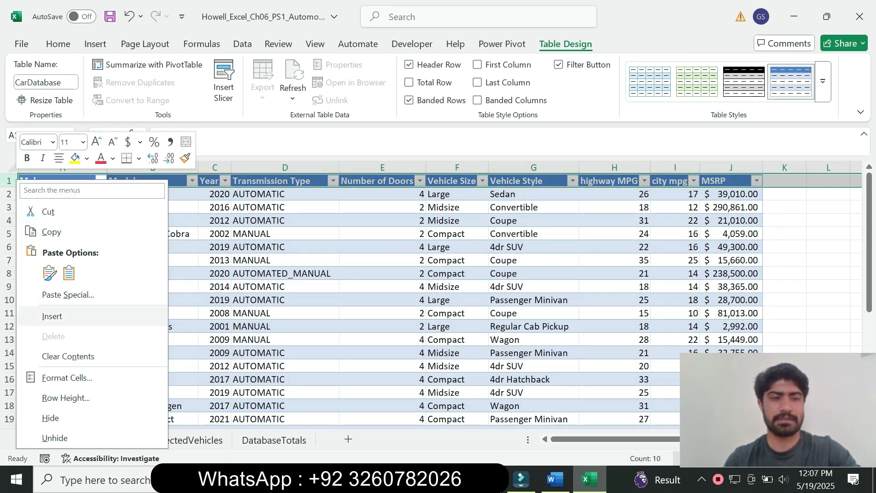
pyautogui.click(51, 315)
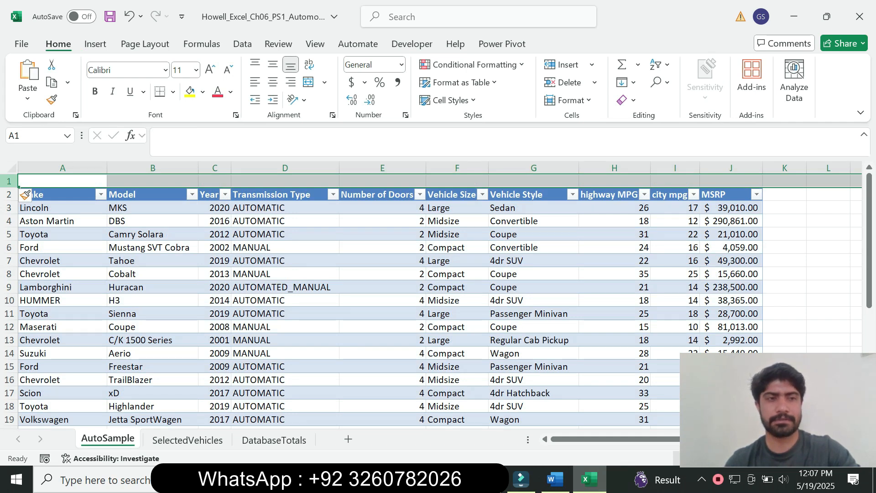
pyautogui.rightClick(18, 181)
pyautogui.click(51, 315)
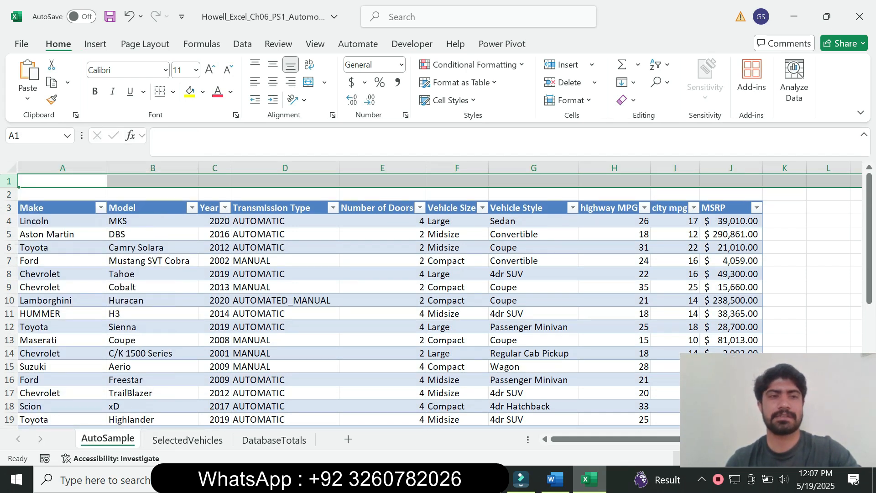
pyautogui.rightClick(18, 181)
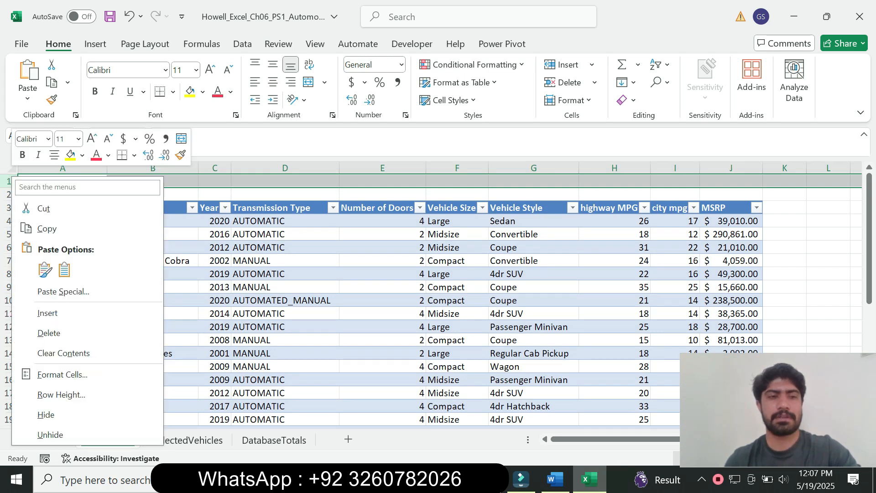
pyautogui.click(51, 313)
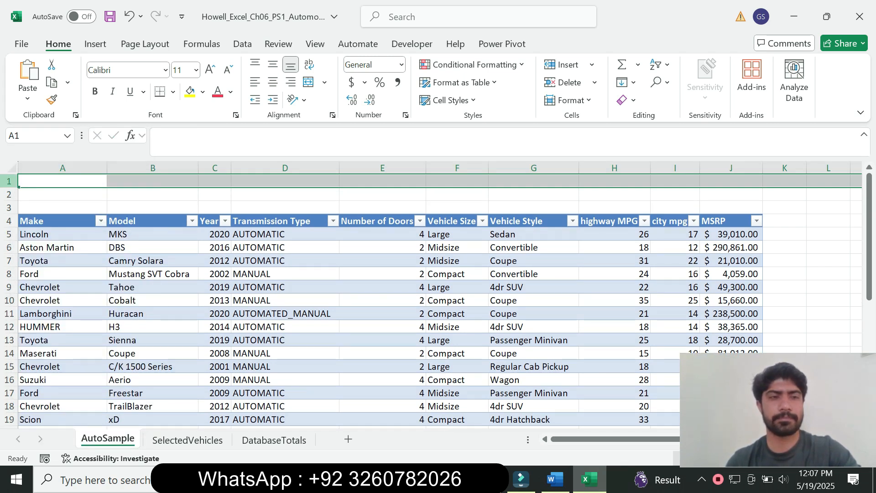
pyautogui.rightClick(17, 182)
pyautogui.click(48, 313)
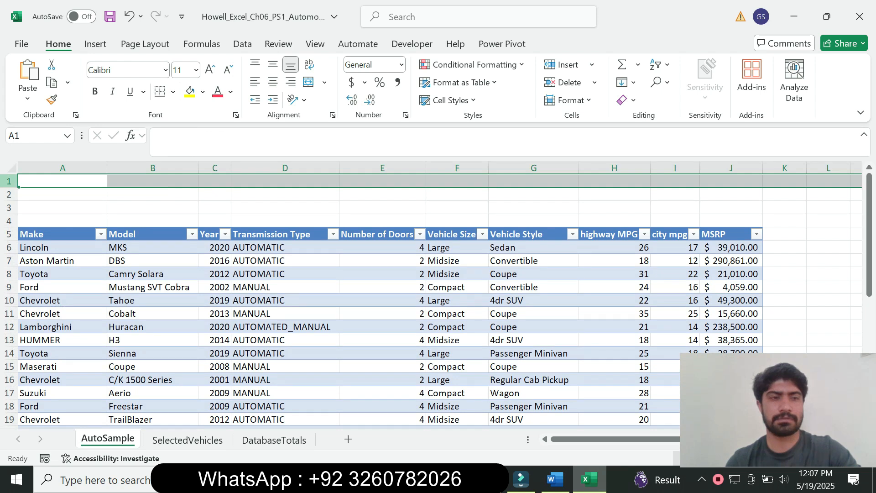
pyautogui.rightClick(17, 181)
pyautogui.click(48, 318)
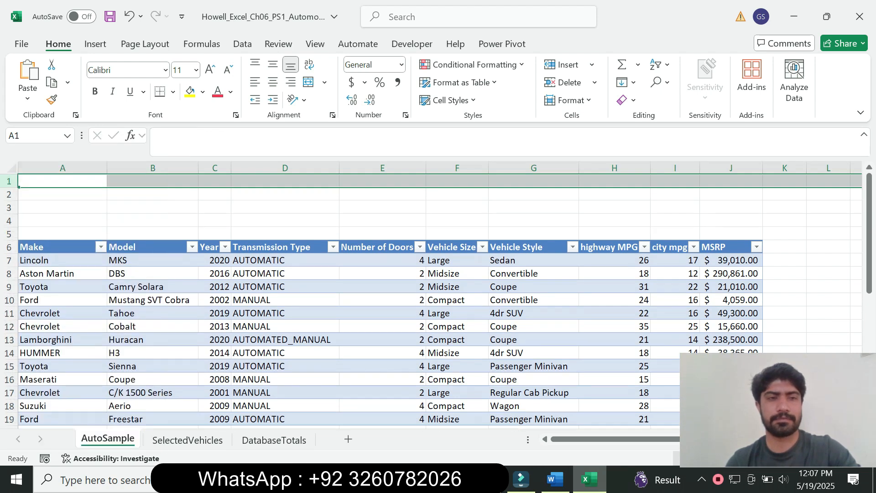
pyautogui.rightClick(17, 181)
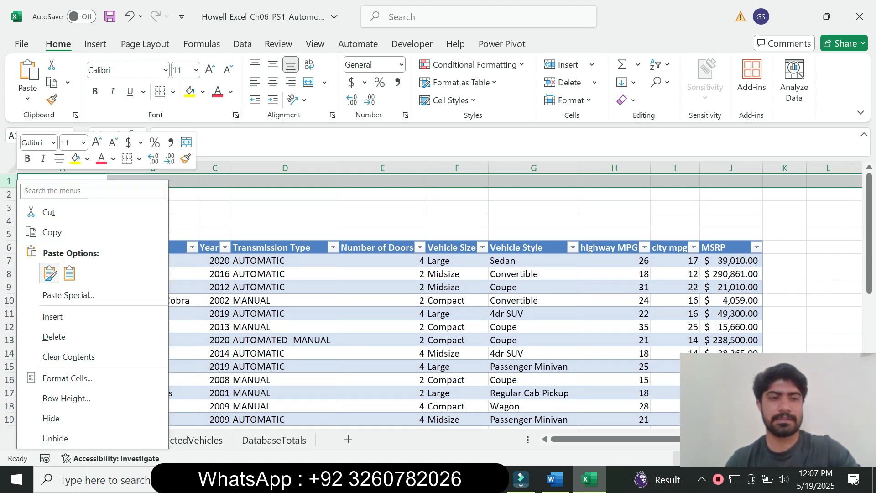
pyautogui.click(50, 317)
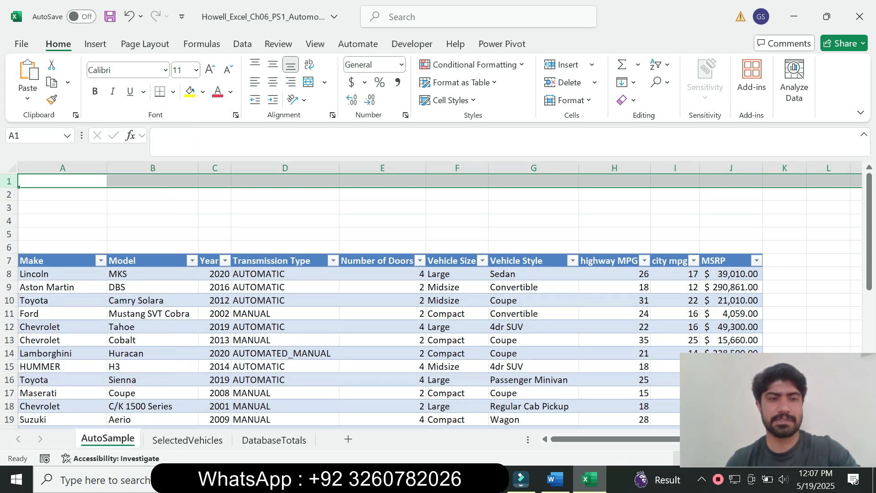
# - Switch to Word, reset the step 4 instruction to 9 pt and remove its highlight
pyautogui.click(555, 479)
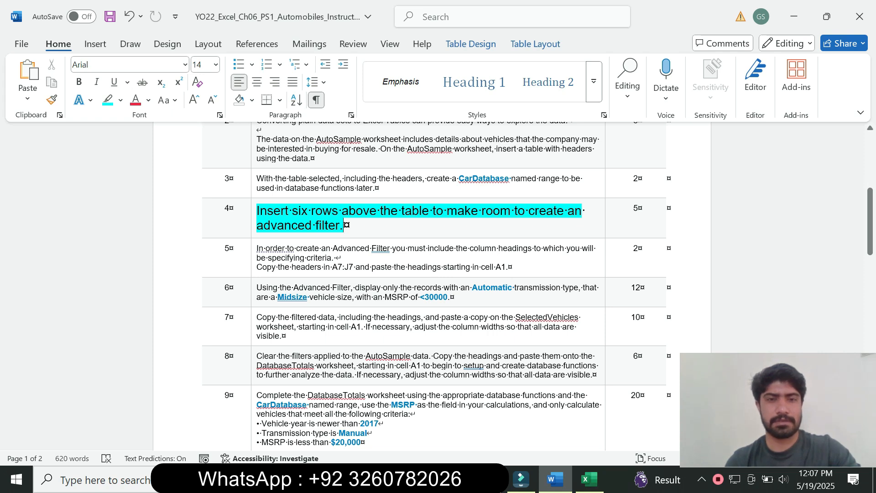
pyautogui.moveTo(343, 226); pyautogui.dragTo(257, 211)
pyautogui.click(352, 170)
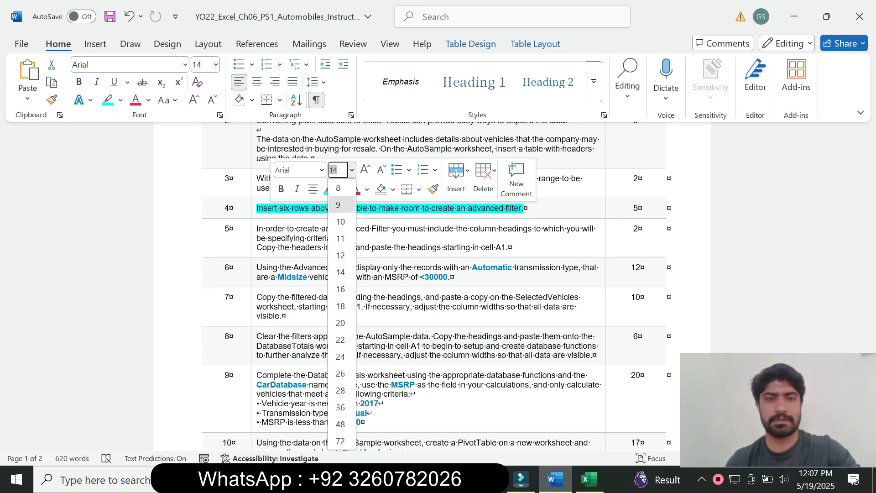
pyautogui.click(338, 205)
pyautogui.click(341, 189)
pyautogui.click(364, 301)
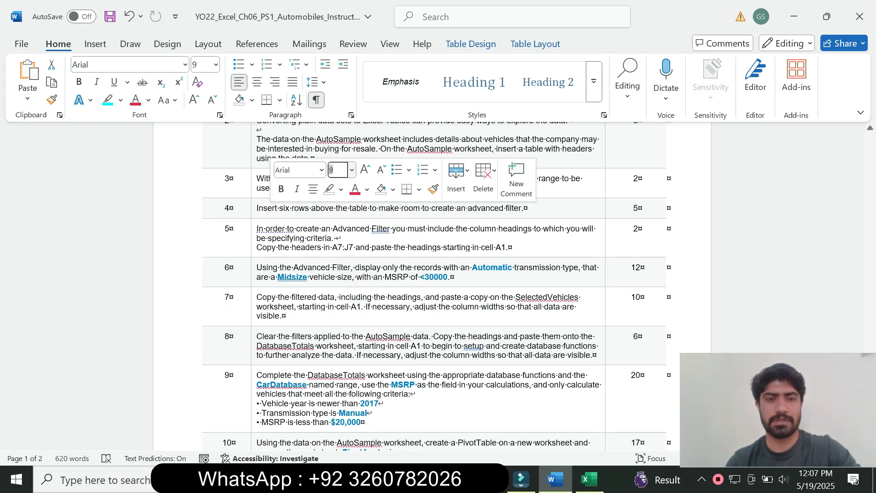
# - Enlarge the step 5 instruction to 14 pt and highlight it in turquoise
pyautogui.click(254, 239)
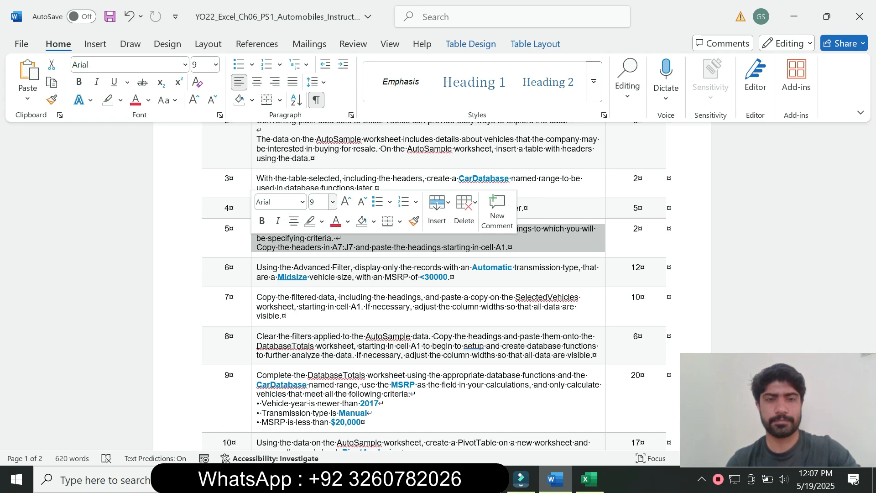
pyautogui.click(332, 202)
pyautogui.click(321, 271)
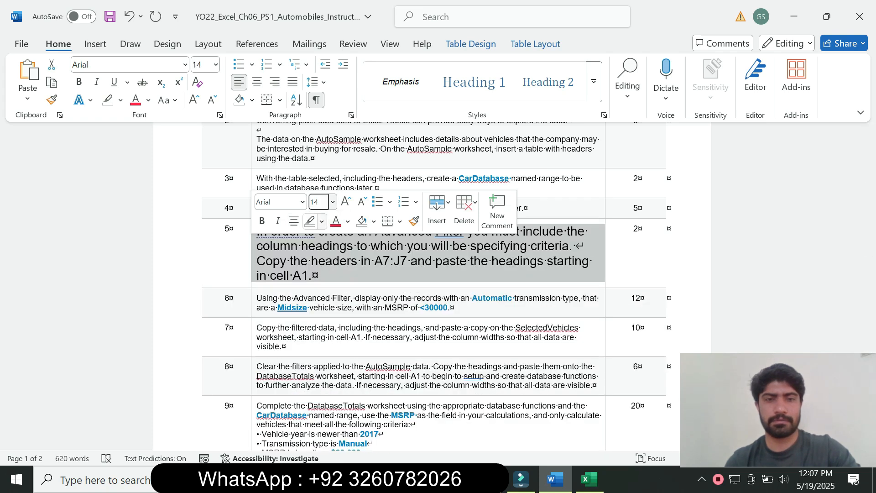
pyautogui.click(322, 221)
pyautogui.click(333, 268)
pyautogui.click(313, 276)
pyautogui.moveTo(871, 234); pyautogui.dragTo(871, 236)
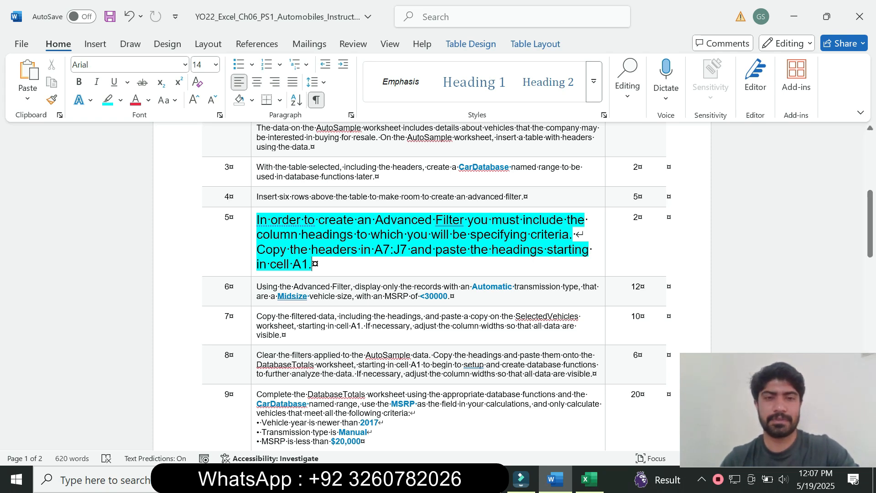
# - Read the start of the step 5 instruction and copy its header range reference A7:J7
pyautogui.moveTo(272, 221); pyautogui.dragTo(371, 235)
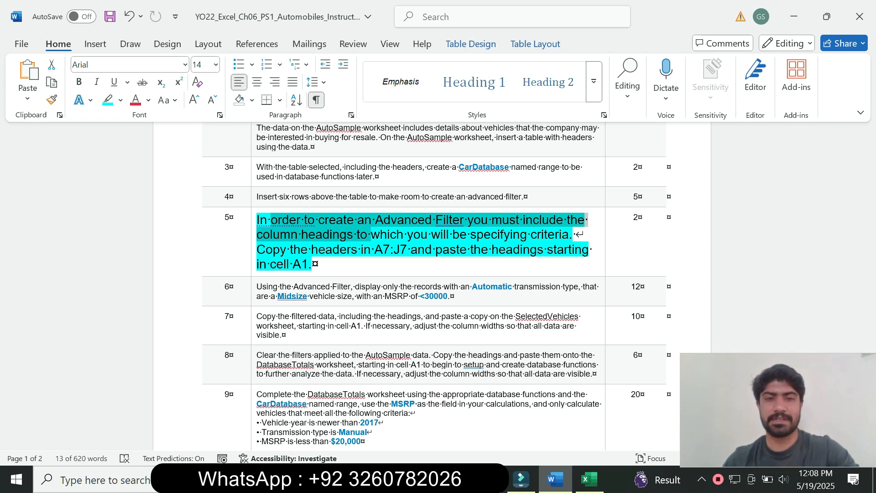
pyautogui.moveTo(375, 250); pyautogui.dragTo(408, 250)
pyautogui.hotkey('ctrl', 'c')
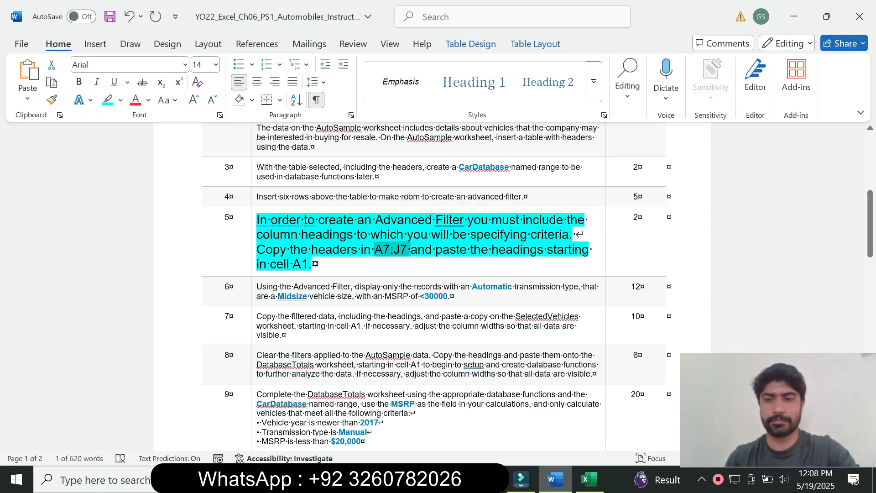
# - Switch to Excel, select the table headers in A7:J7 using the copied reference and copy them
pyautogui.click(589, 479)
pyautogui.click(33, 135)
pyautogui.hotkey('ctrl', 'v')
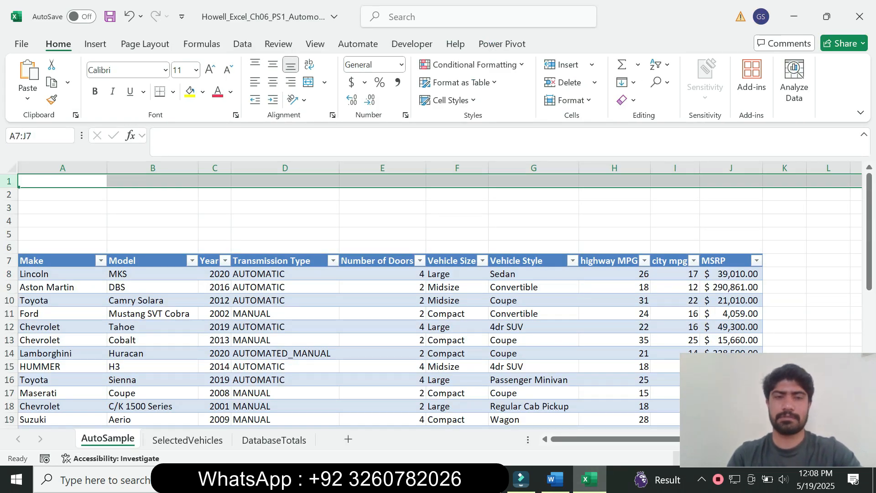
pyautogui.press('Return')
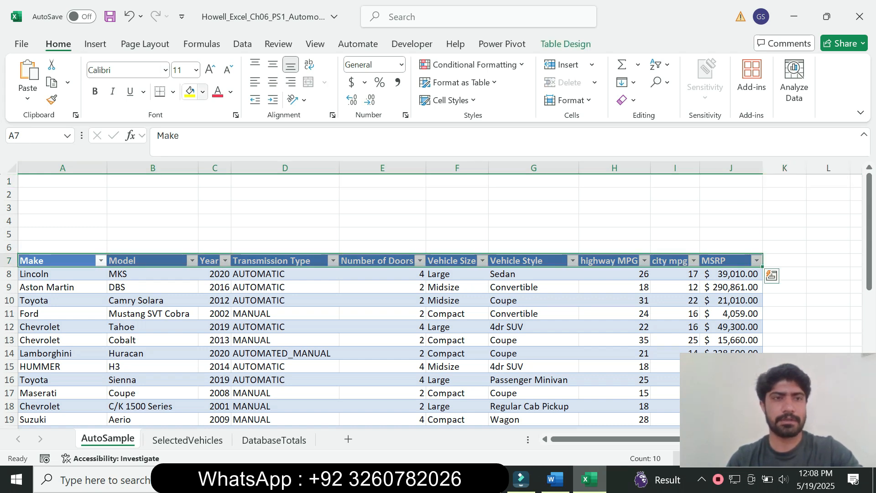
pyautogui.click(52, 82)
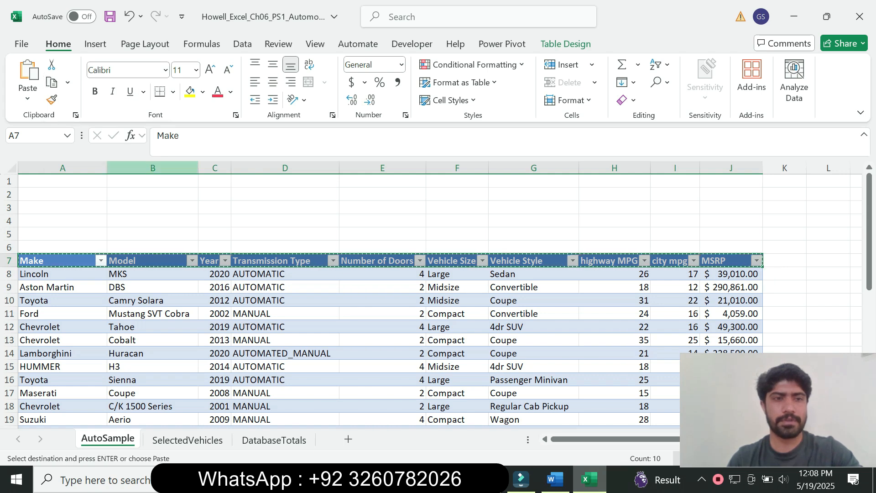
# - Check the paste destination in the step 5 instruction in Word and return to Excel
pyautogui.click(556, 479)
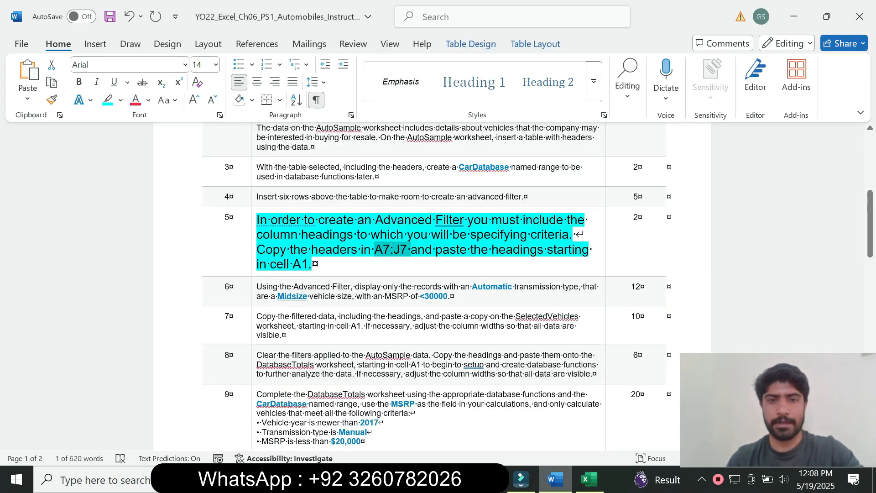
pyautogui.moveTo(436, 250); pyautogui.dragTo(499, 264)
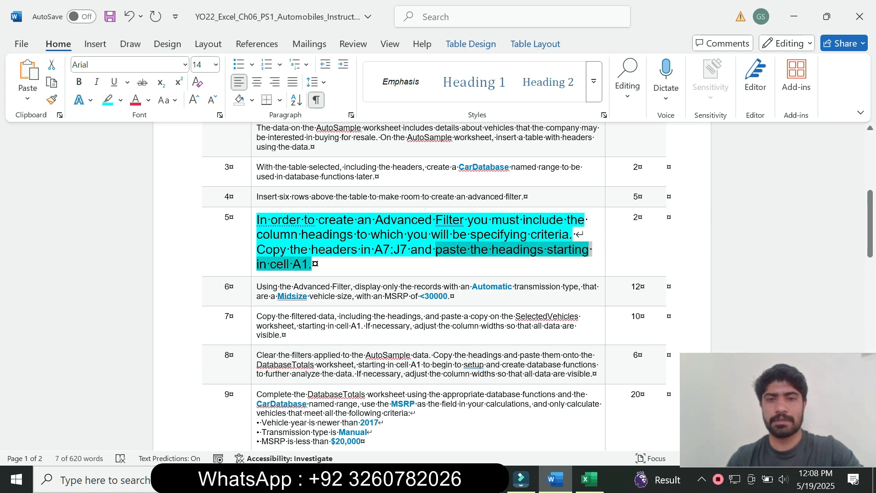
pyautogui.click(589, 479)
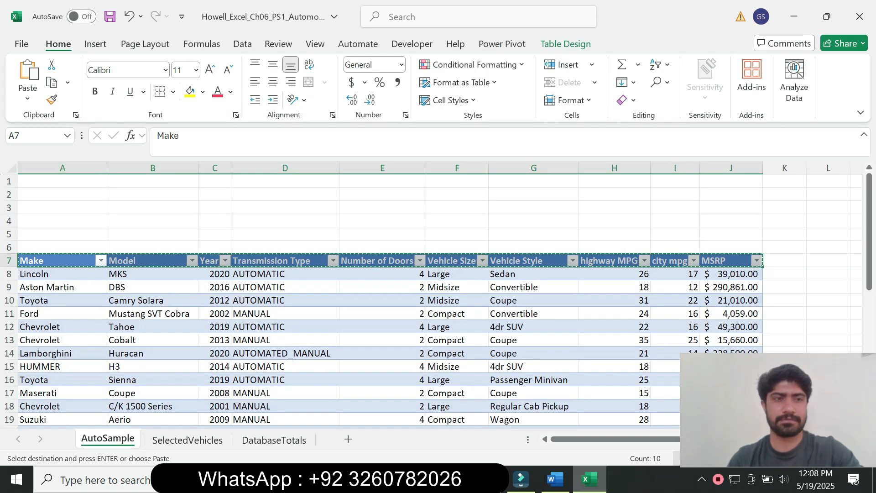
# - Paste the copied table headings into row 1 starting in cell A1 and switch back to Word
pyautogui.click(62, 181)
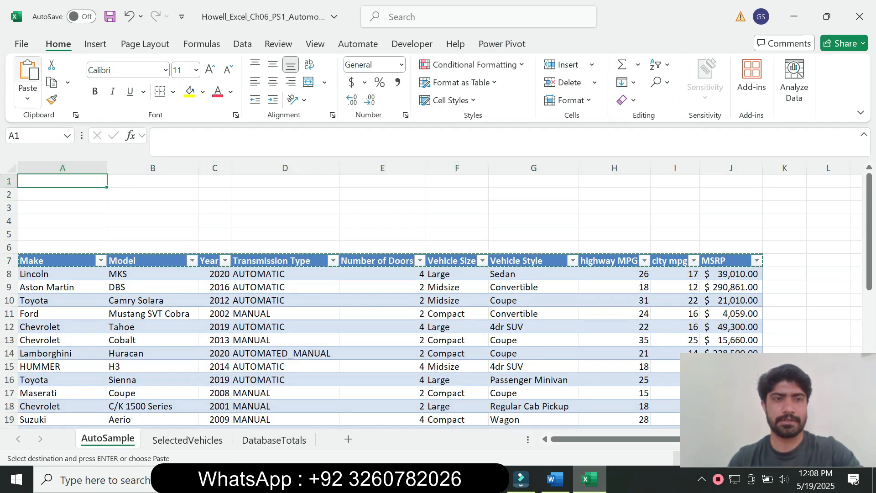
pyautogui.click(27, 73)
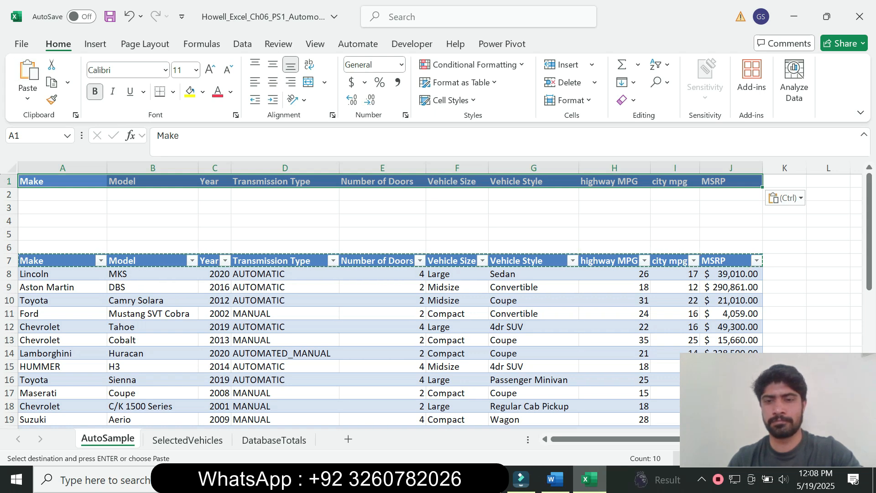
pyautogui.click(555, 480)
# - Reset the step 5 instruction to 9 pt and remove its highlighting
pyautogui.click(320, 264)
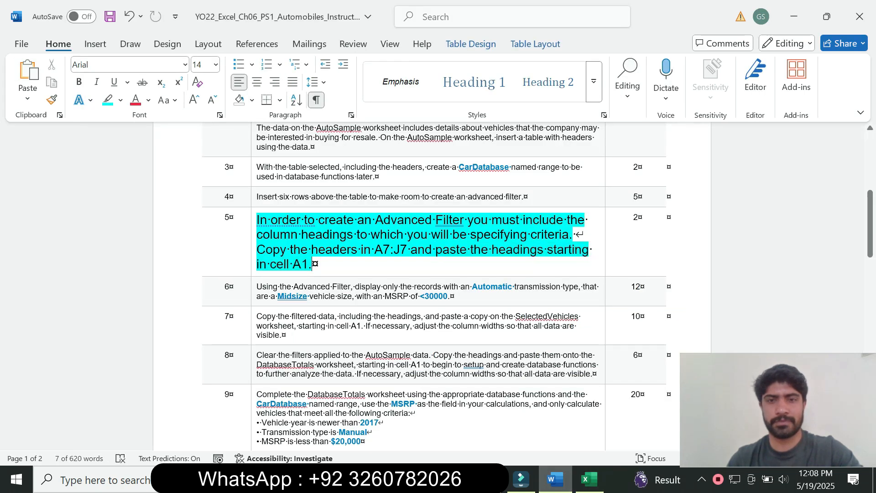
pyautogui.moveTo(315, 265); pyautogui.dragTo(256, 220)
pyautogui.click(345, 172)
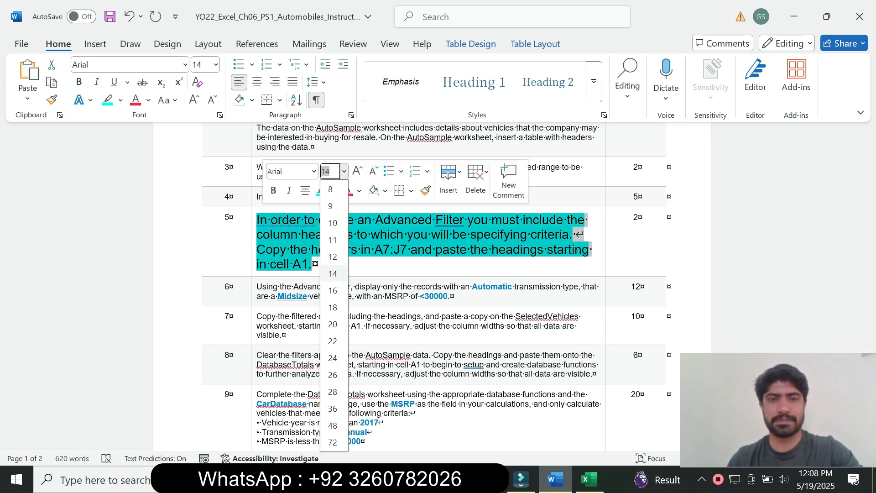
pyautogui.click(331, 203)
pyautogui.click(333, 190)
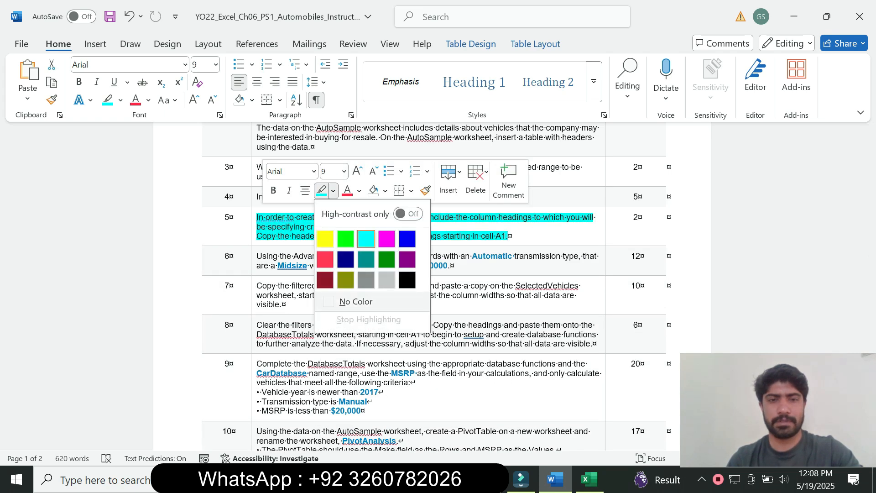
pyautogui.click(356, 301)
# - Enlarge the step 6 instruction to 14 pt and highlight it in turquoise
pyautogui.click(254, 267)
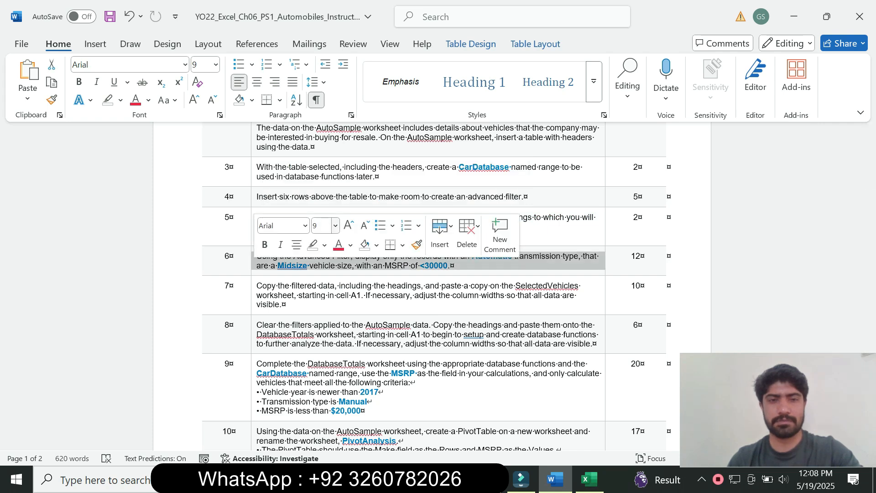
pyautogui.click(336, 226)
pyautogui.click(324, 327)
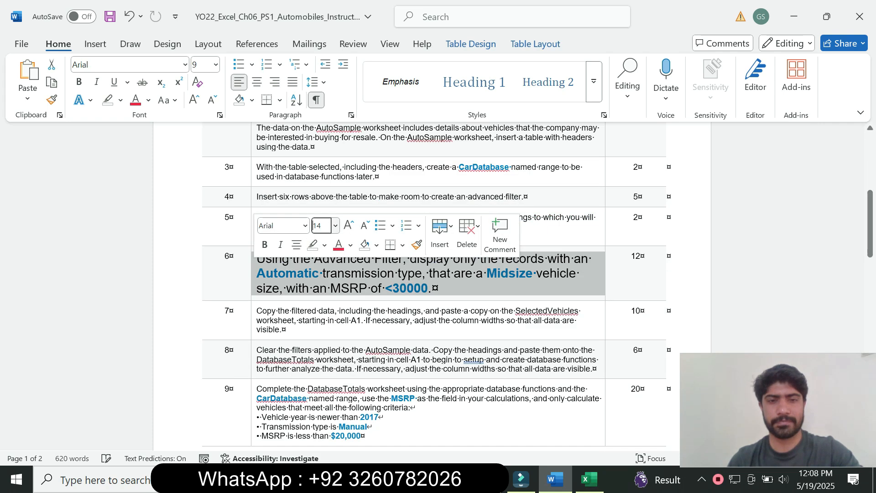
pyautogui.click(325, 245)
pyautogui.click(357, 292)
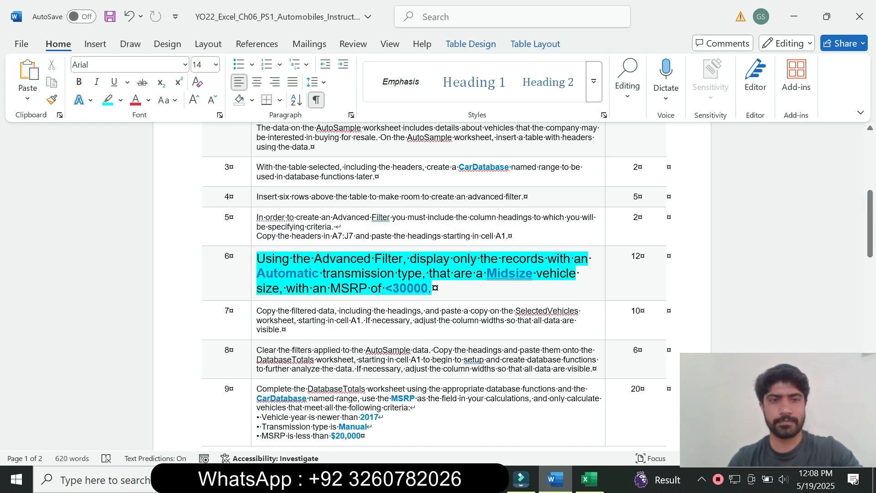
# - Read the step 6 filter criteria, switch to Excel and enter Automatic under the Transmission Type heading in cell D2
pyautogui.moveTo(257, 260); pyautogui.dragTo(432, 289)
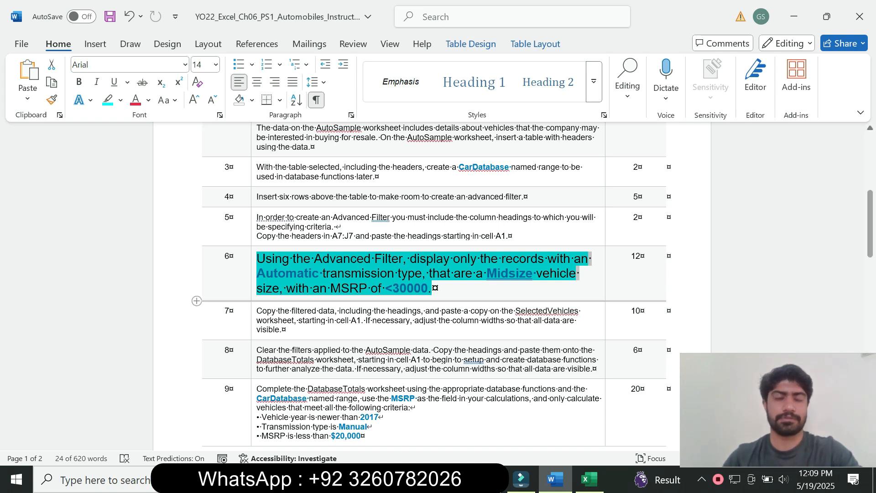
pyautogui.moveTo(315, 258); pyautogui.dragTo(480, 258)
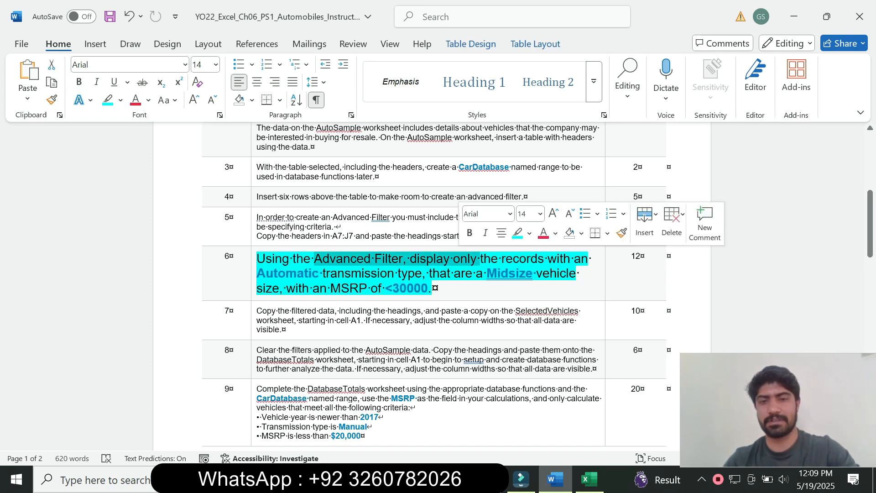
pyautogui.click(432, 288)
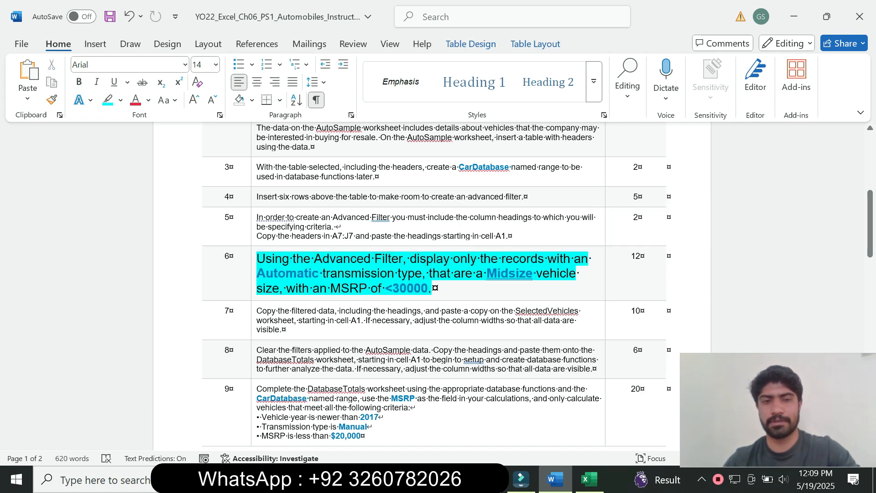
pyautogui.moveTo(257, 273); pyautogui.dragTo(319, 273)
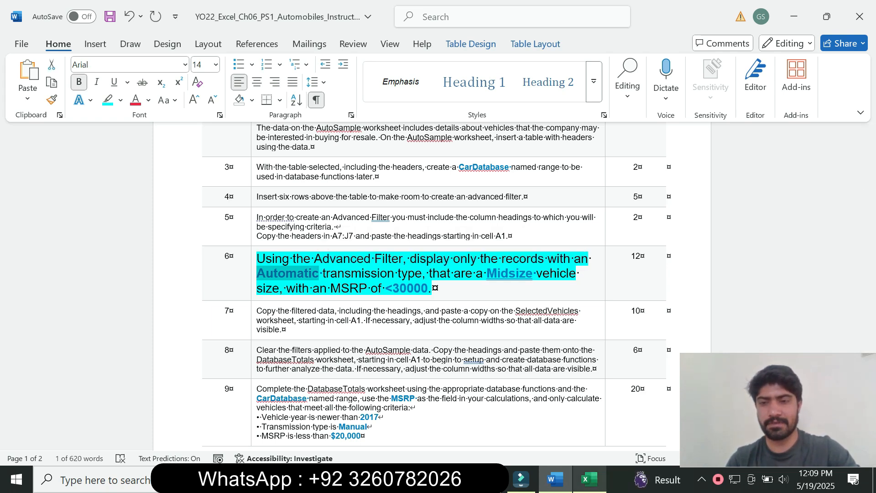
pyautogui.click(589, 480)
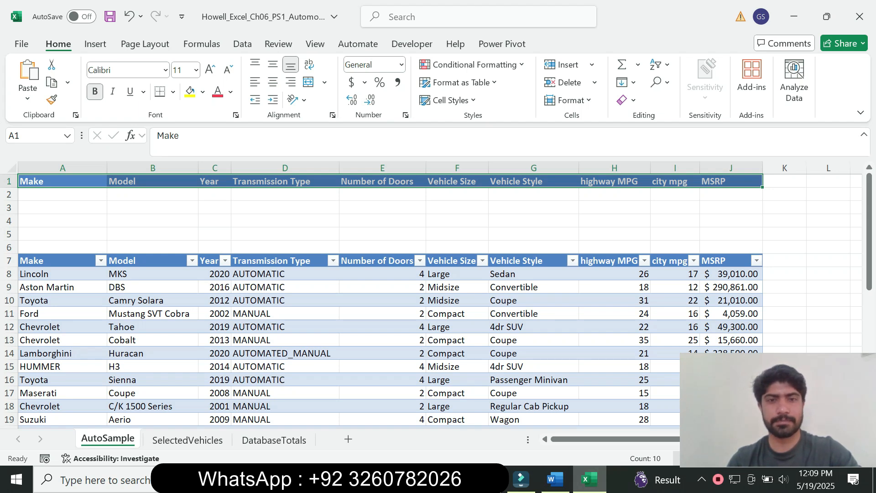
pyautogui.click(285, 194)
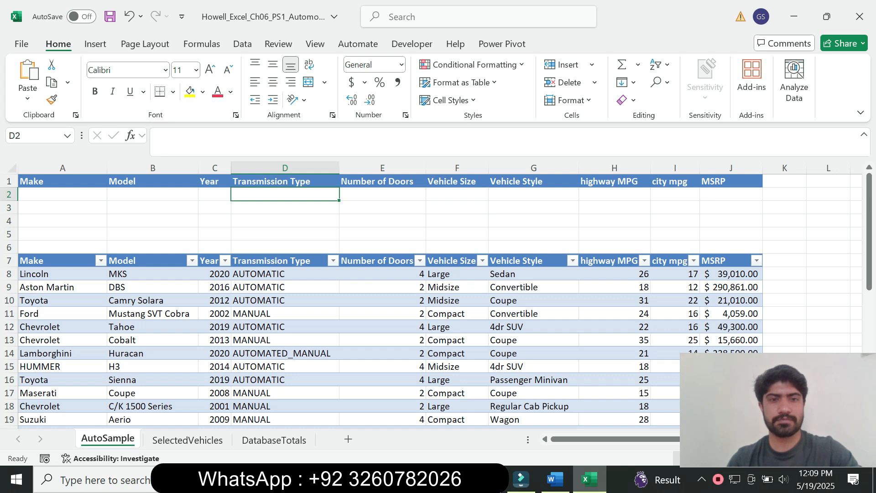
pyautogui.write('Automatic')
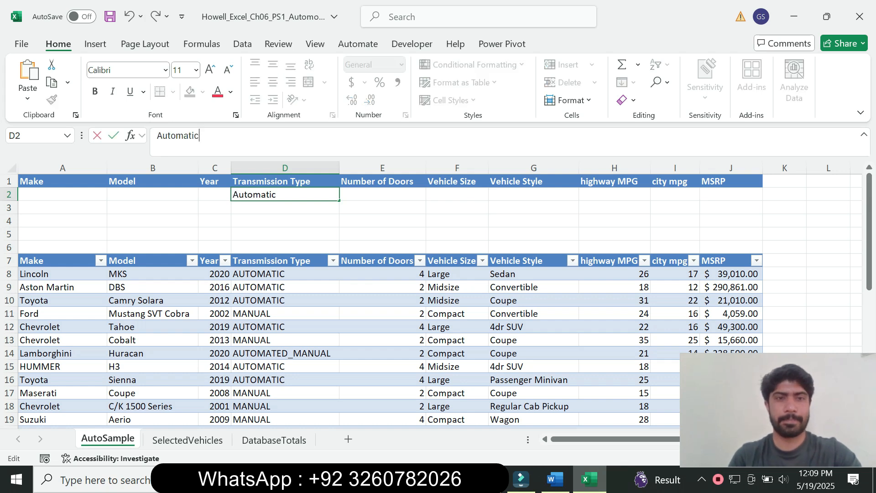
pyautogui.press('Return')
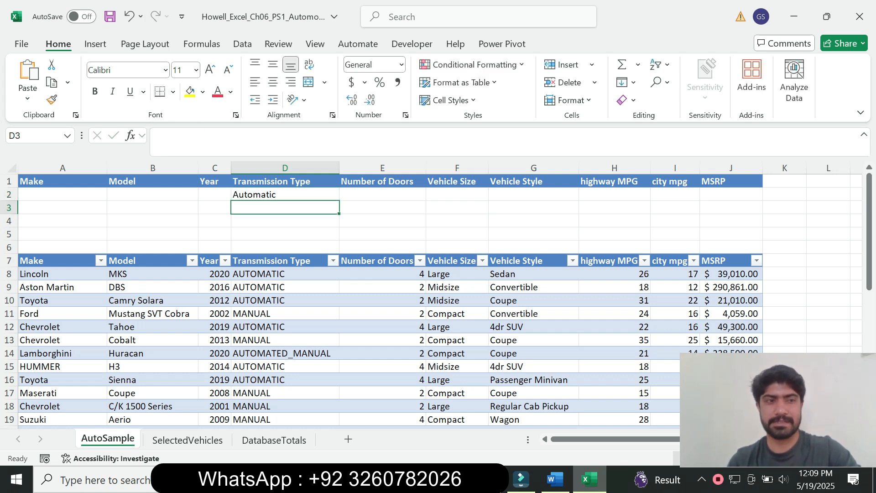
# - Copy Midsize from the step 6 instruction in Word and paste it under Vehicle Size in cell F2 in Excel
pyautogui.click(555, 479)
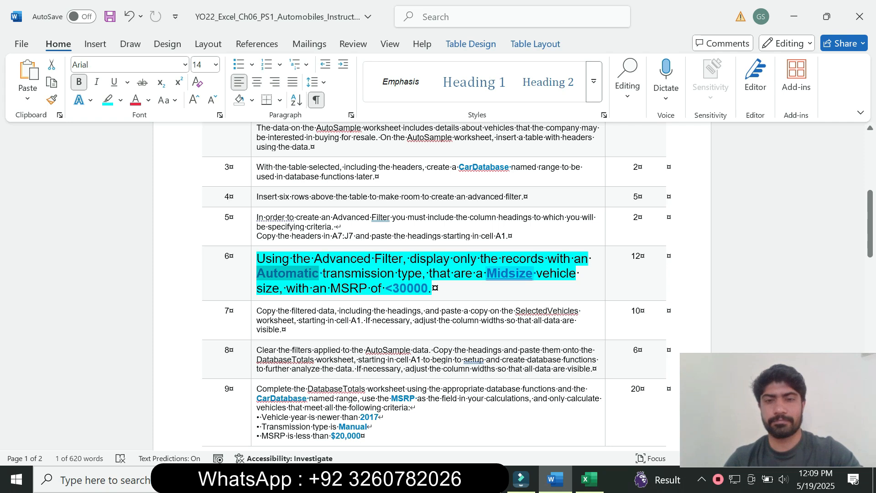
pyautogui.moveTo(487, 273); pyautogui.dragTo(533, 273)
pyautogui.hotkey('ctrl', 'c')
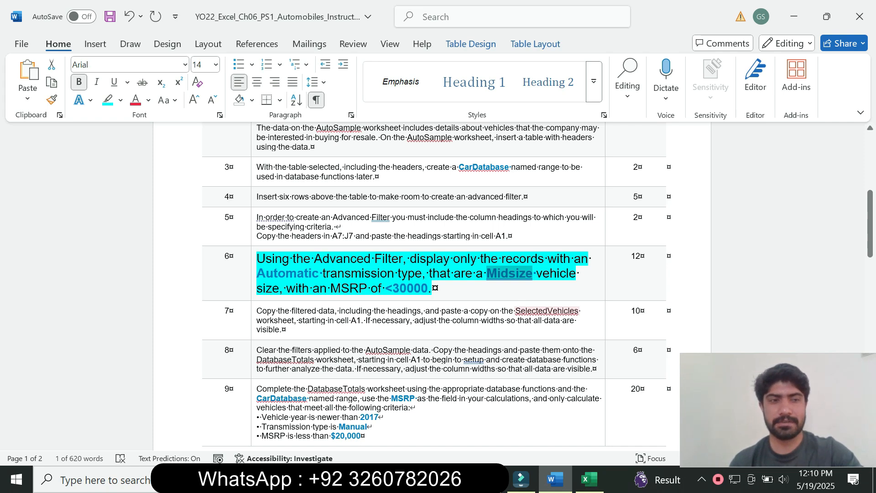
pyautogui.click(589, 479)
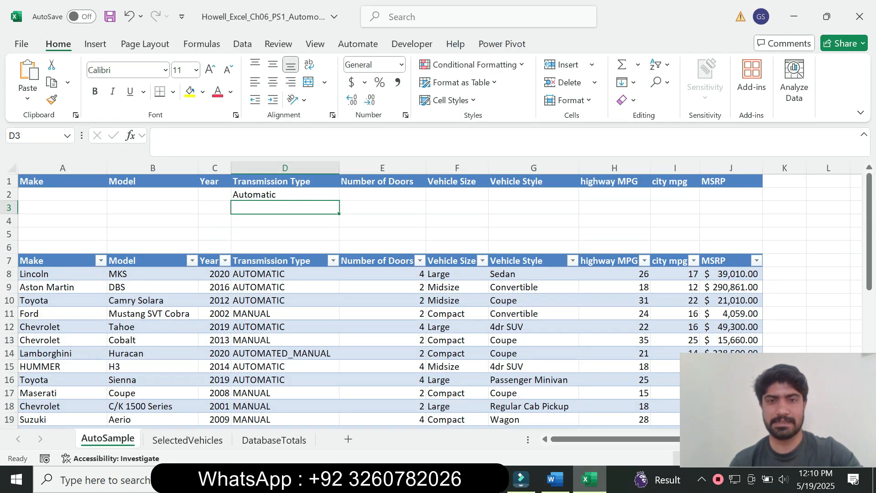
pyautogui.click(457, 194)
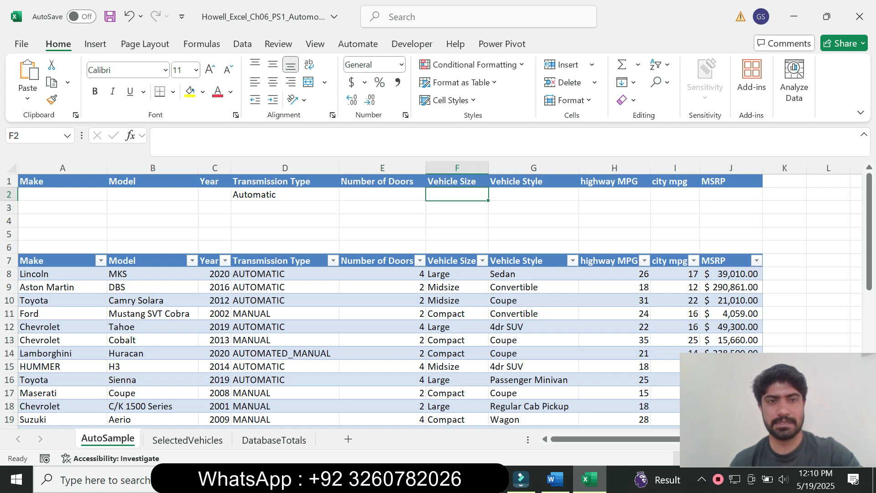
pyautogui.click(256, 140)
pyautogui.hotkey('ctrl', 'v')
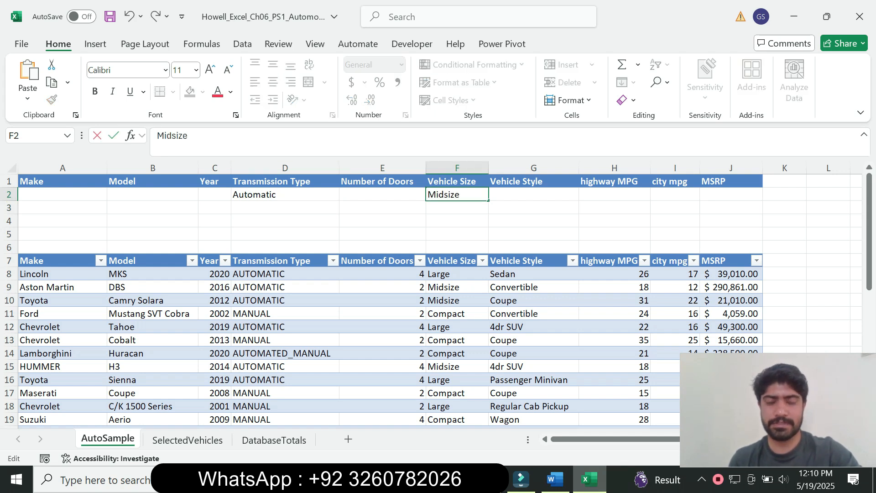
pyautogui.press('Return')
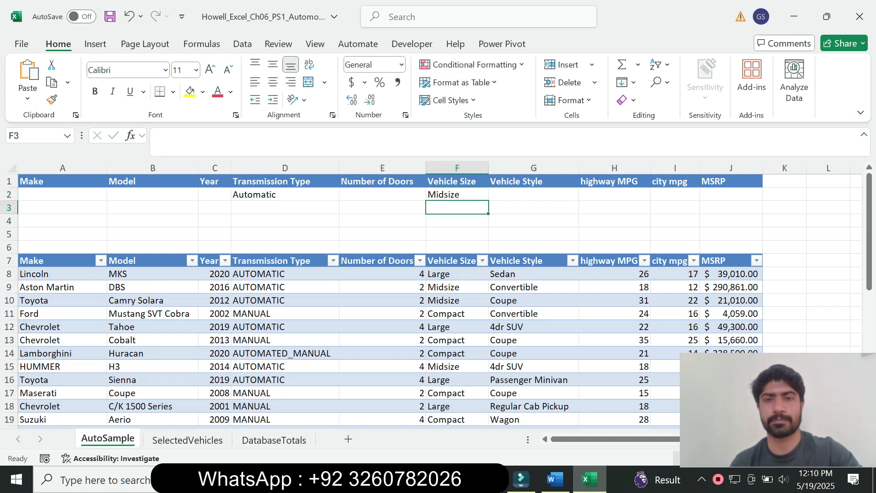
# - Look up the MSRP criterion in the Word step 6 instruction and enter <30000 under MSRP in cell J2 in Excel
pyautogui.click(556, 479)
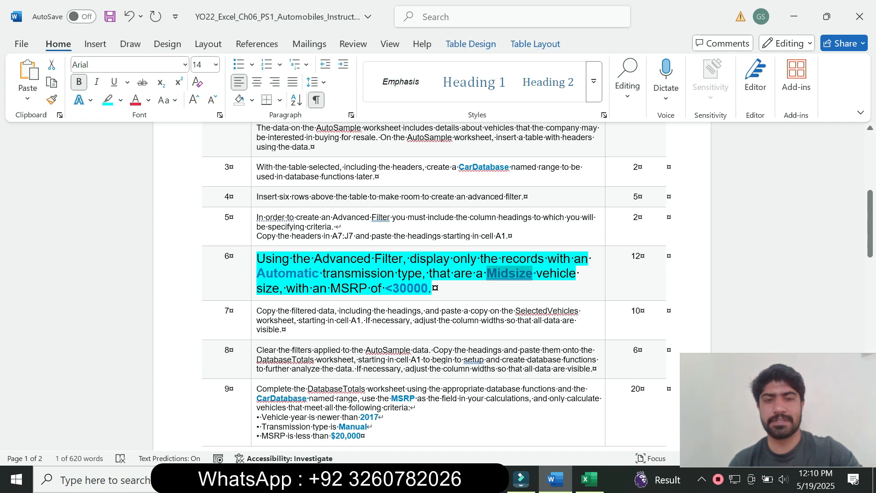
pyautogui.moveTo(386, 289); pyautogui.dragTo(428, 288)
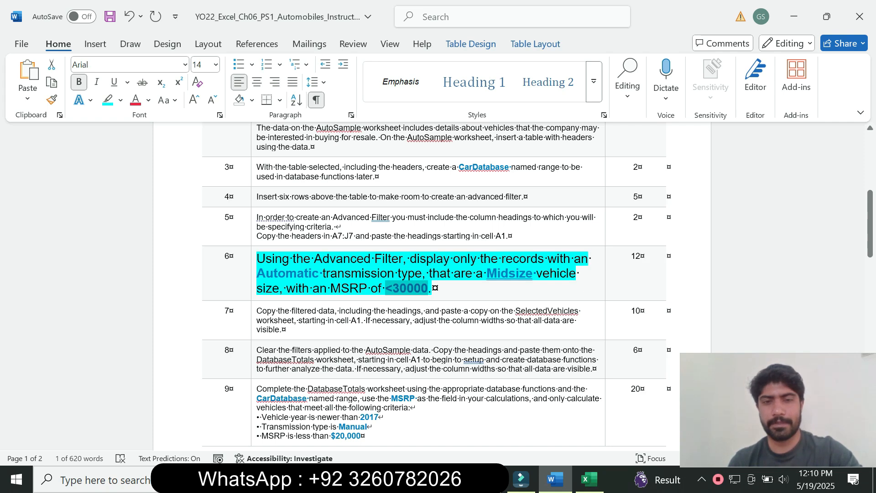
pyautogui.click(589, 480)
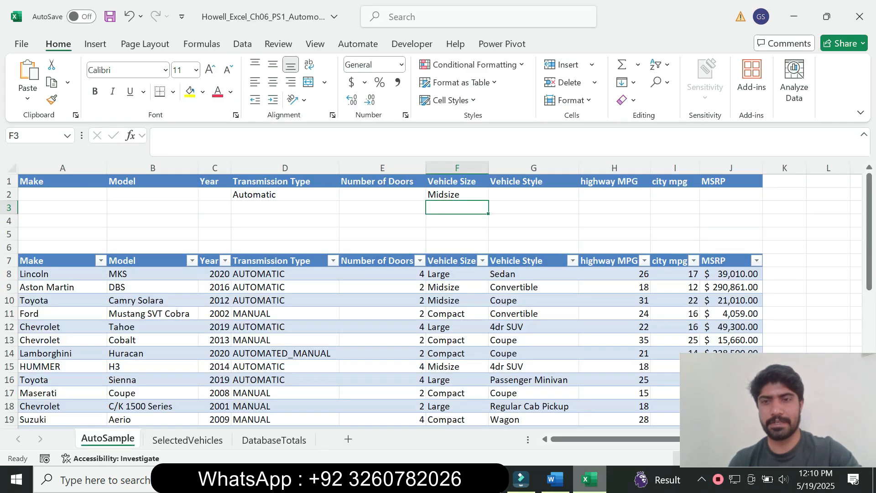
pyautogui.click(731, 195)
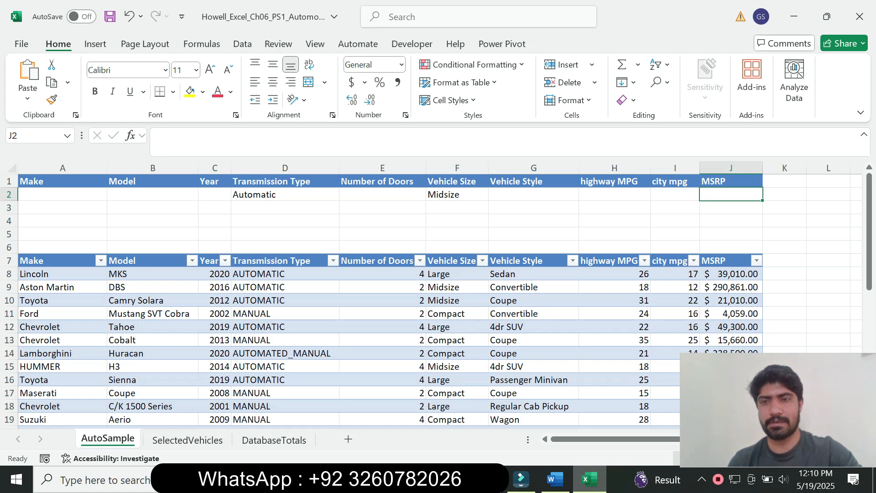
pyautogui.write('<30000')
pyautogui.press('Return')
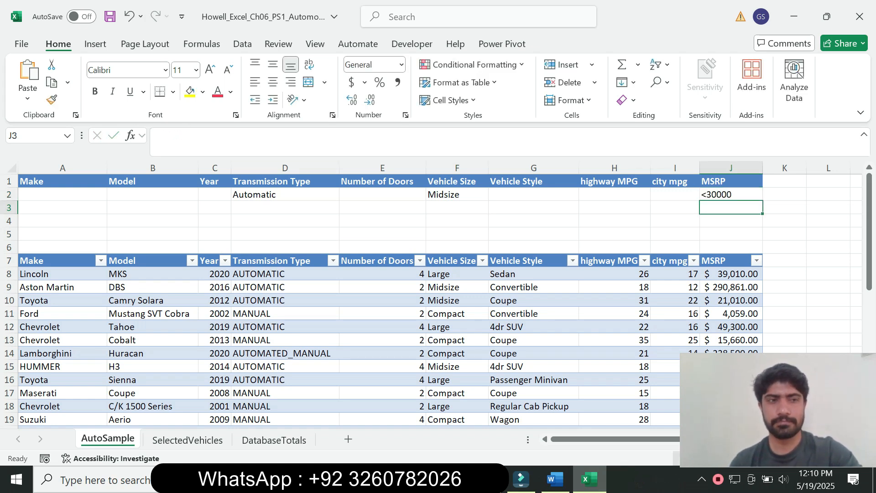
# - Return to Word, reset the step 6 instruction to 9 pt and remove its highlighting
pyautogui.click(556, 480)
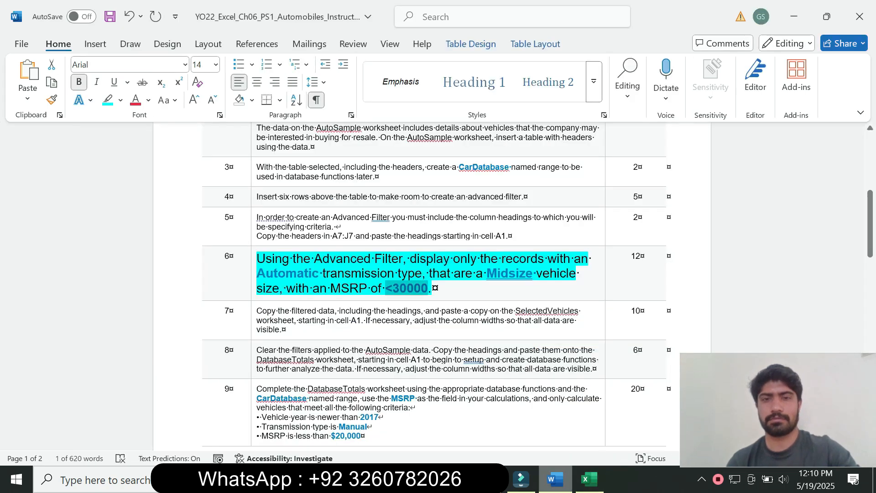
pyautogui.click(254, 286)
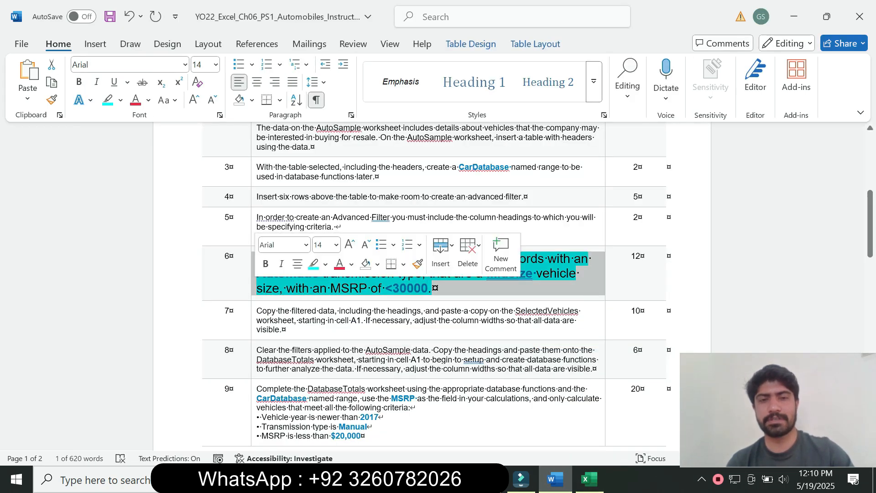
pyautogui.click(337, 246)
pyautogui.click(323, 27)
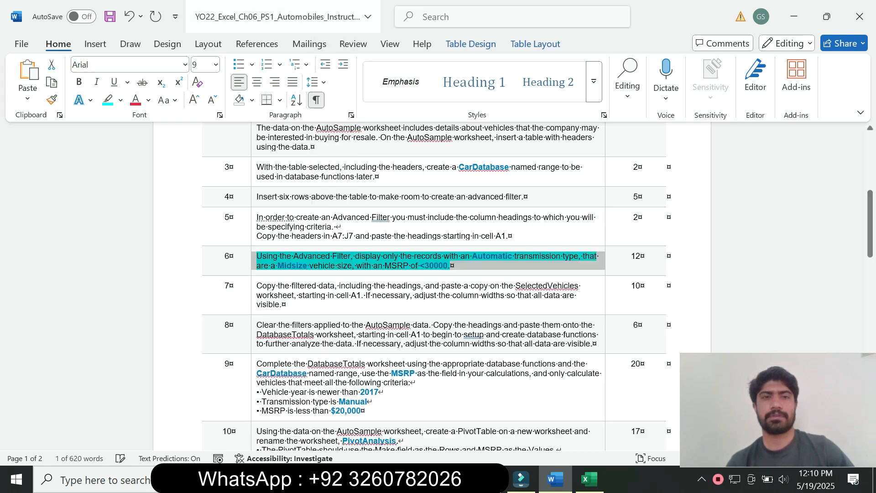
pyautogui.click(120, 100)
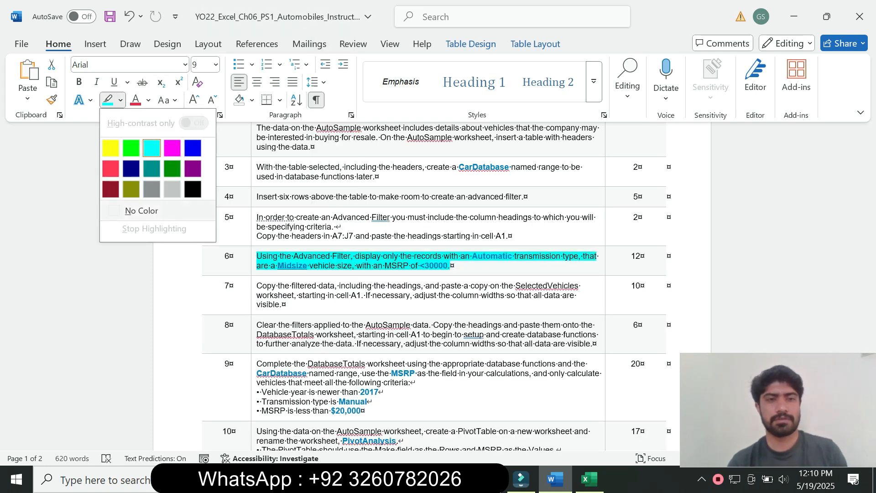
pyautogui.click(140, 211)
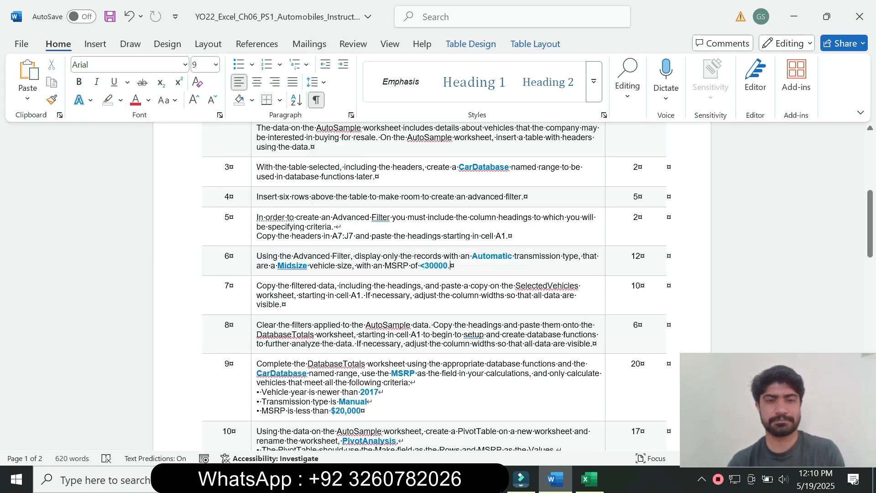
# - Enlarge the step 7 instruction to 16 pt and highlight it in turquoise
pyautogui.click(255, 294)
pyautogui.click(336, 245)
pyautogui.click(327, 127)
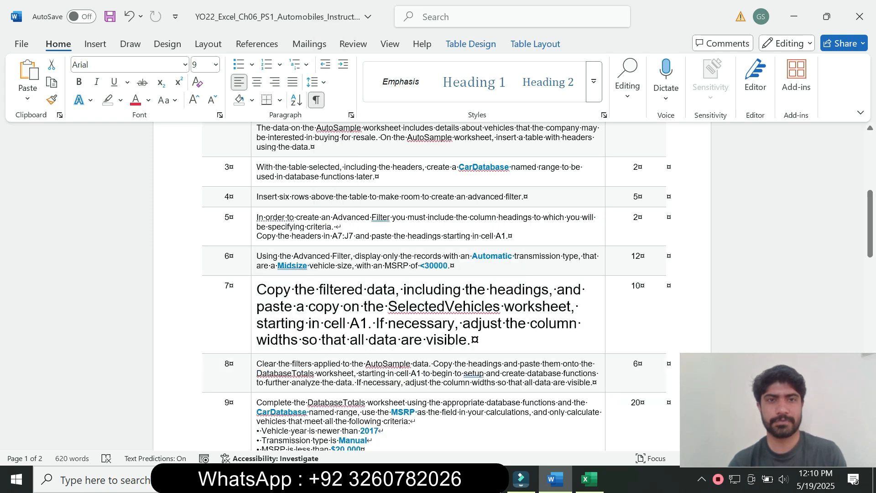
pyautogui.click(121, 100)
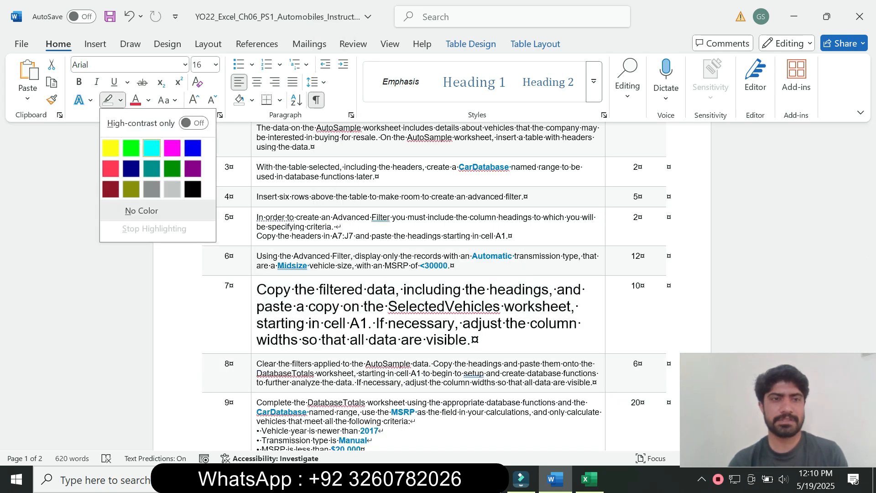
pyautogui.click(151, 148)
pyautogui.moveTo(870, 223); pyautogui.dragTo(870, 243)
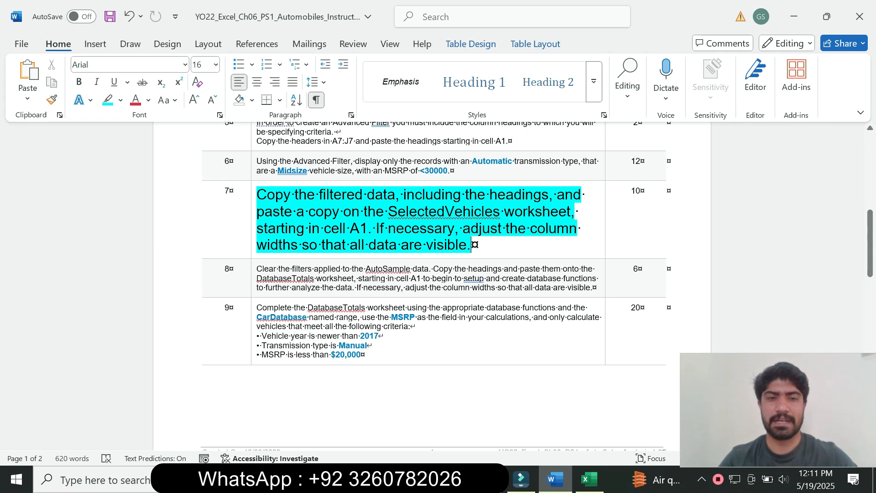
# - Review the step 7 instruction in Word on copying the filtered data and return to the AutoSample worksheet in Excel
pyautogui.moveTo(309, 229); pyautogui.dragTo(346, 229)
pyautogui.click(478, 268)
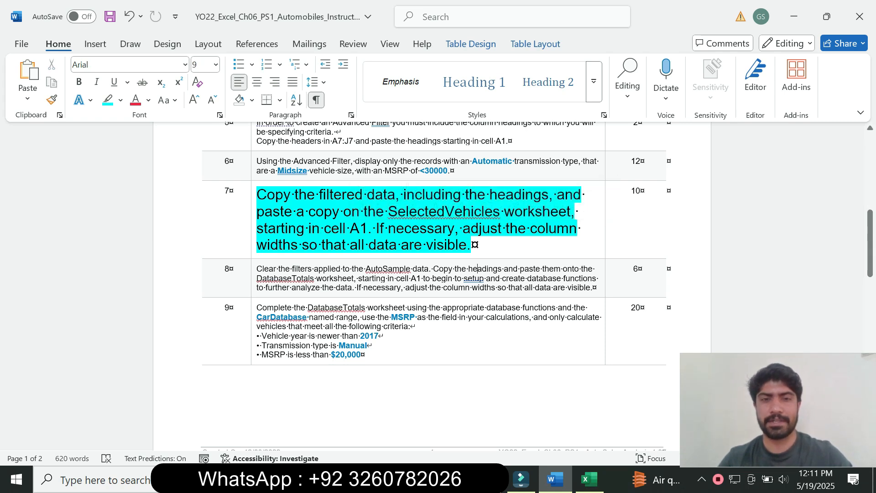
pyautogui.moveTo(257, 195); pyautogui.dragTo(429, 198)
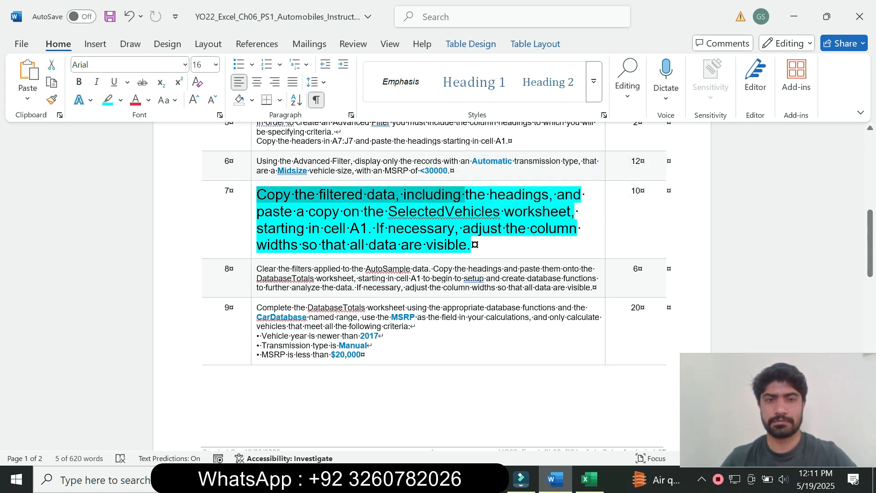
pyautogui.click(589, 479)
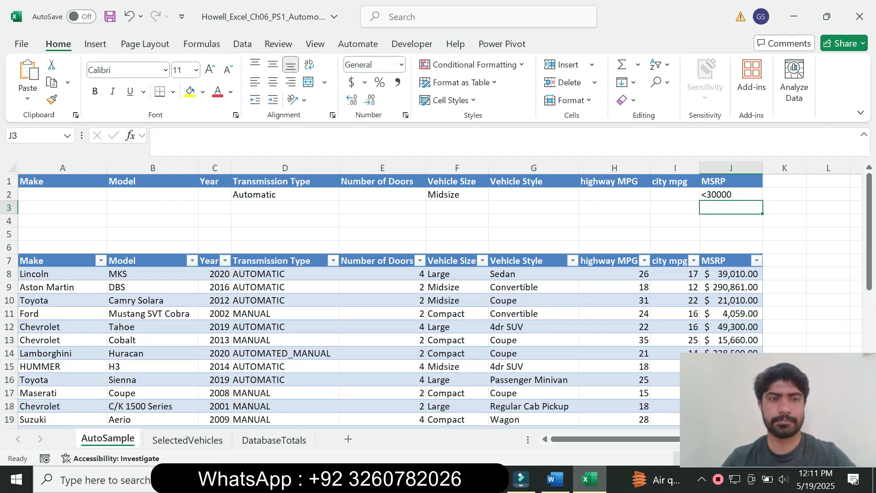
pyautogui.click(152, 221)
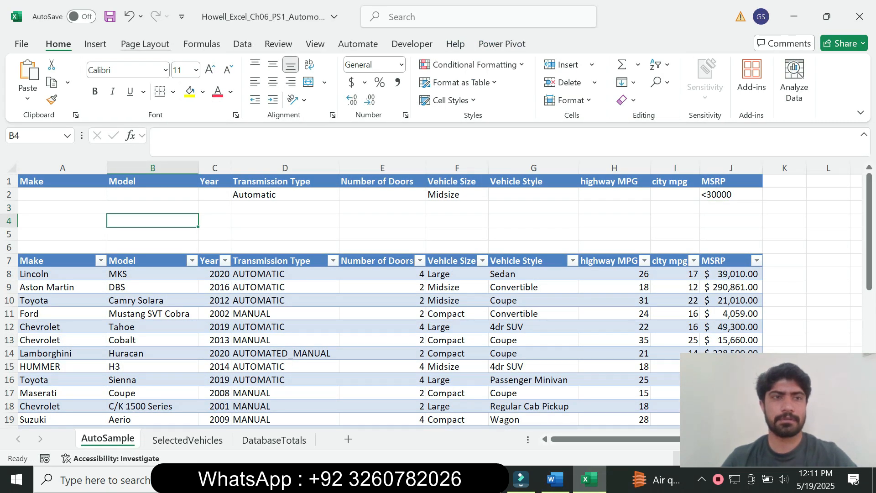
pyautogui.click(95, 43)
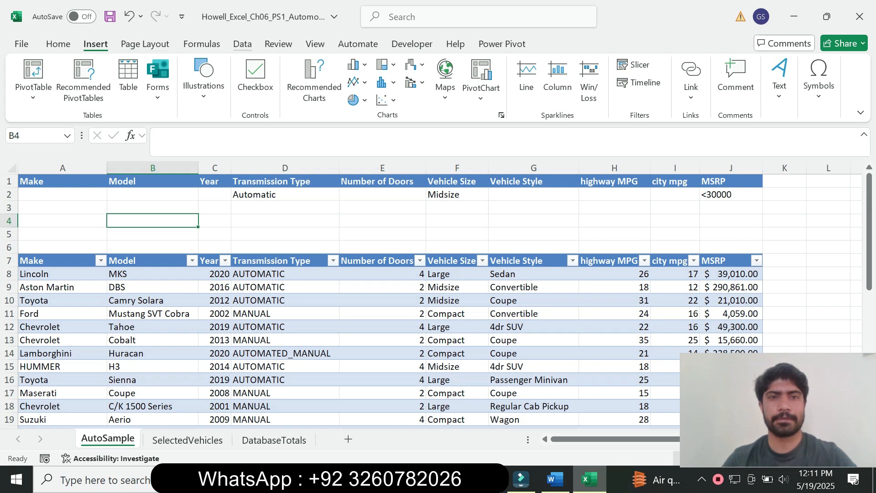
pyautogui.click(242, 44)
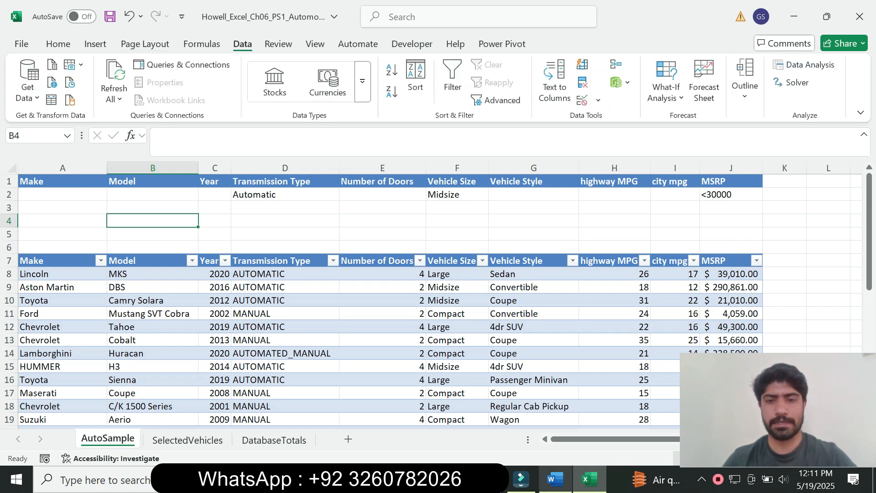
pyautogui.click(555, 479)
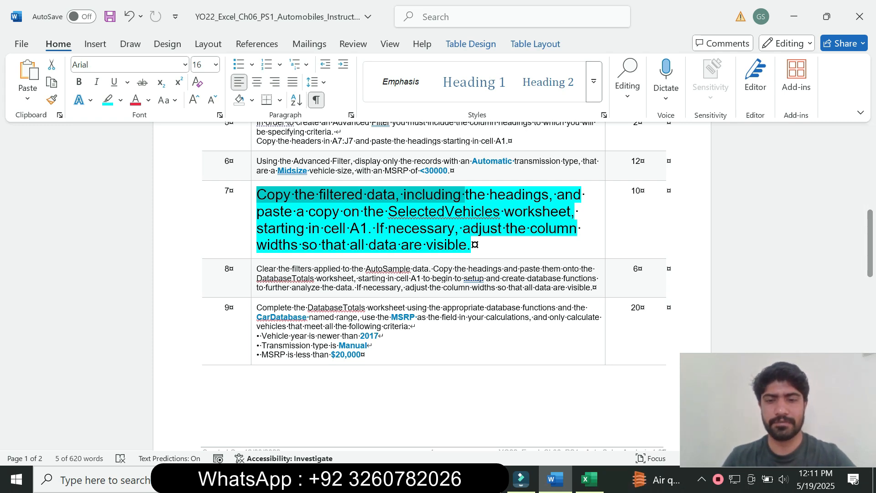
pyautogui.click(589, 479)
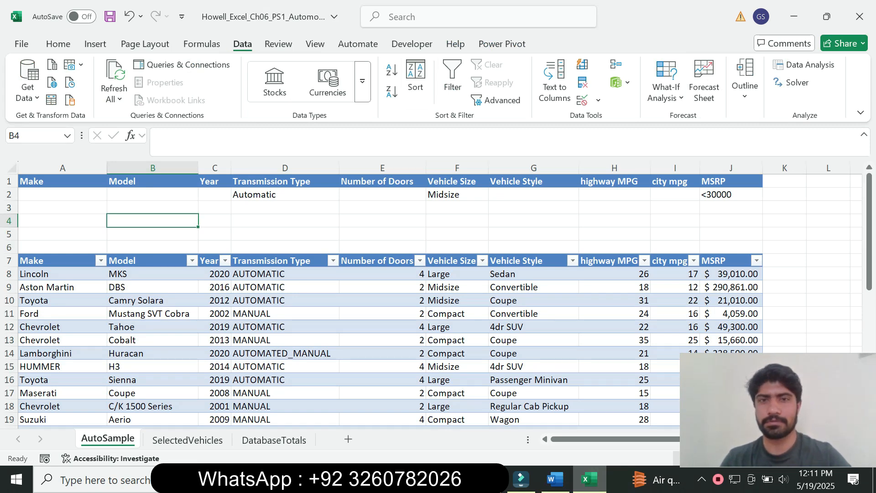
# - Start an in-place Advanced Filter on the AutoSample data with the list range $A$7:$J$36
pyautogui.click(497, 100)
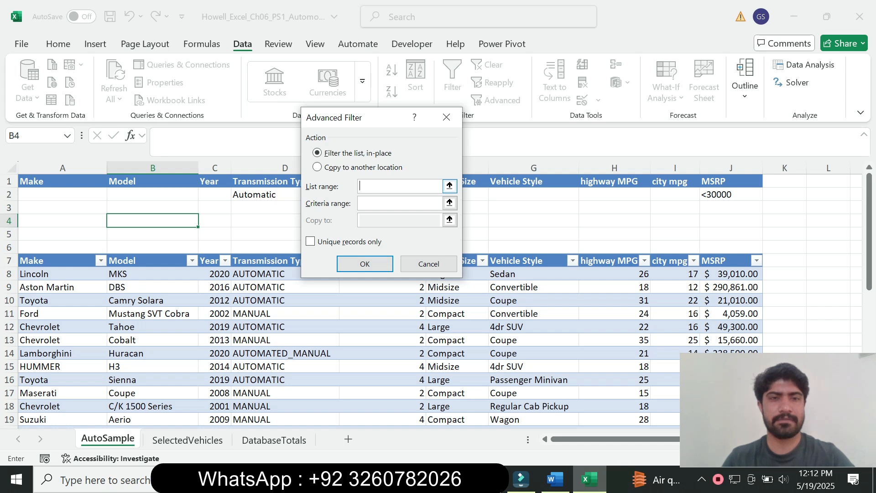
pyautogui.moveTo(59, 260); pyautogui.dragTo(730, 380)
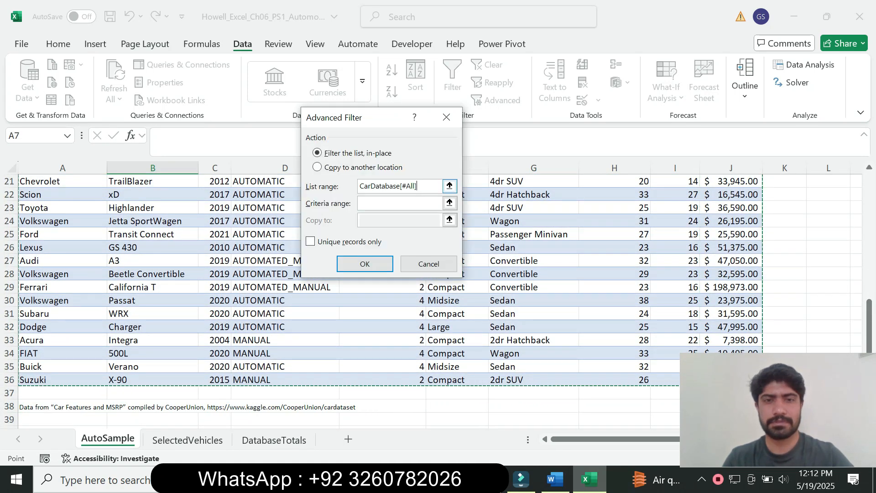
pyautogui.write('A7')
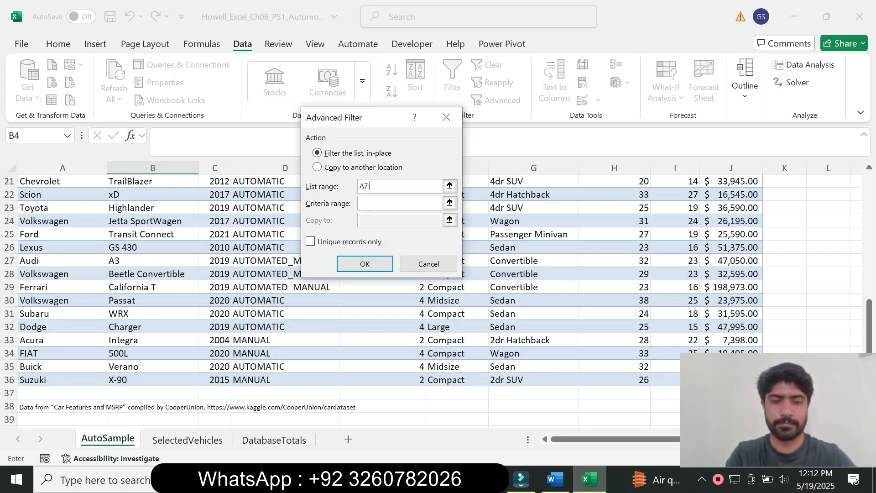
pyautogui.write(':J36')
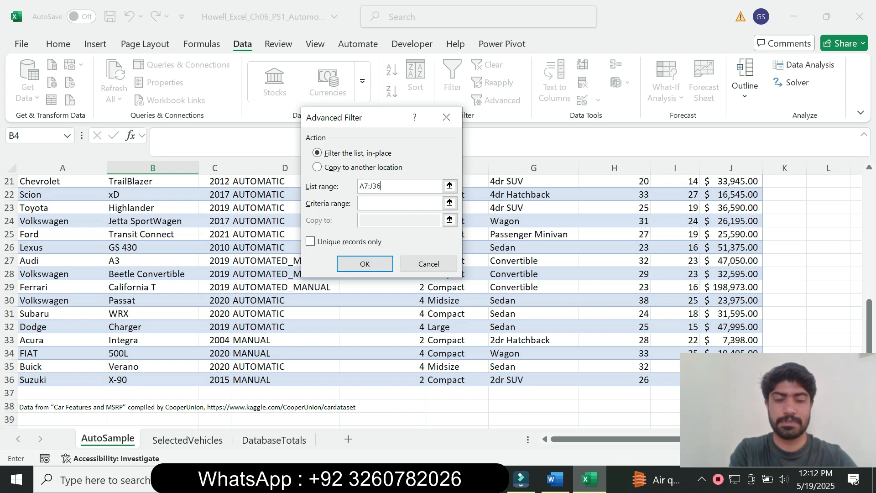
pyautogui.press('F4')
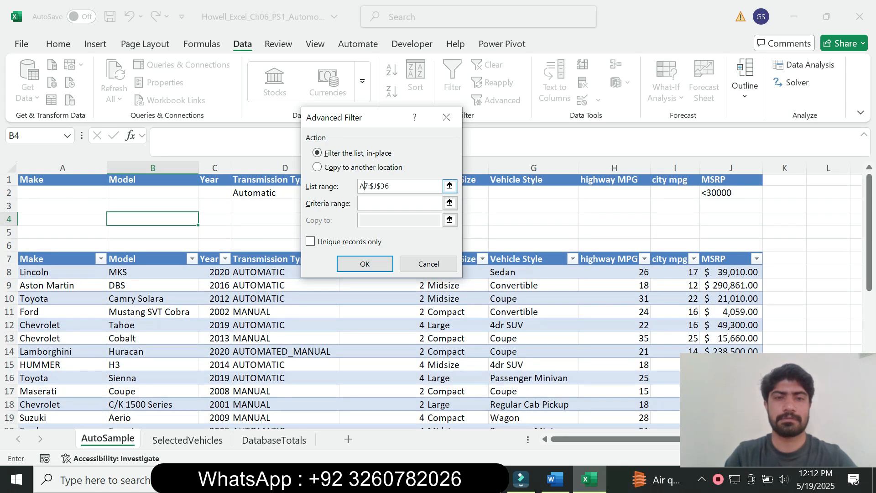
pyautogui.press('F4')
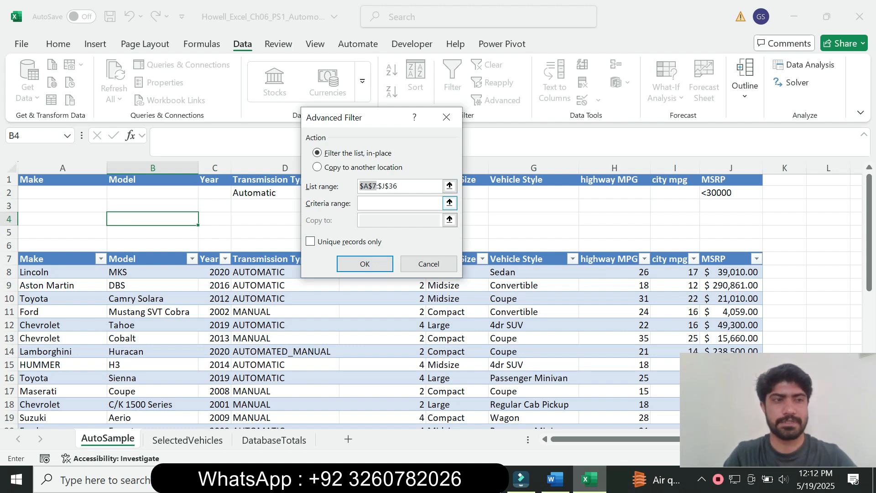
pyautogui.press('Tab')
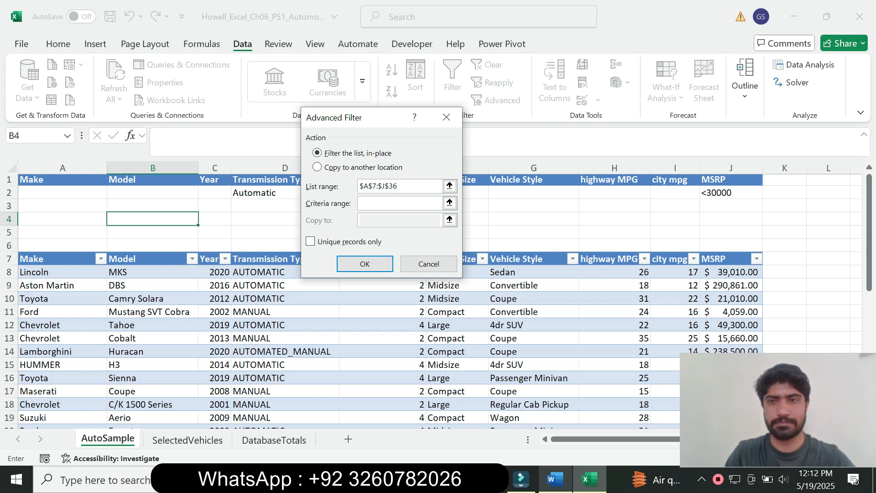
# - Reread the column width requirement of the step 7 instruction in Word and return to the Advanced Filter settings in Excel
pyautogui.click(555, 480)
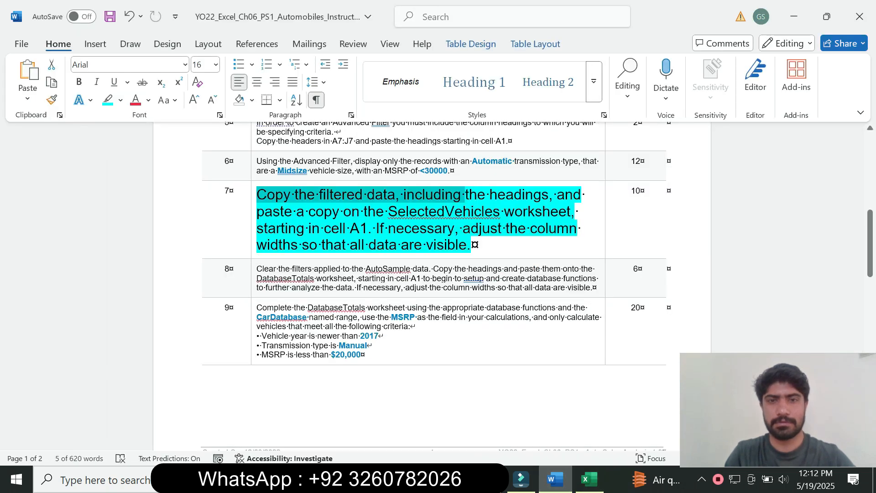
pyautogui.moveTo(360, 229); pyautogui.dragTo(470, 245)
pyautogui.click(397, 245)
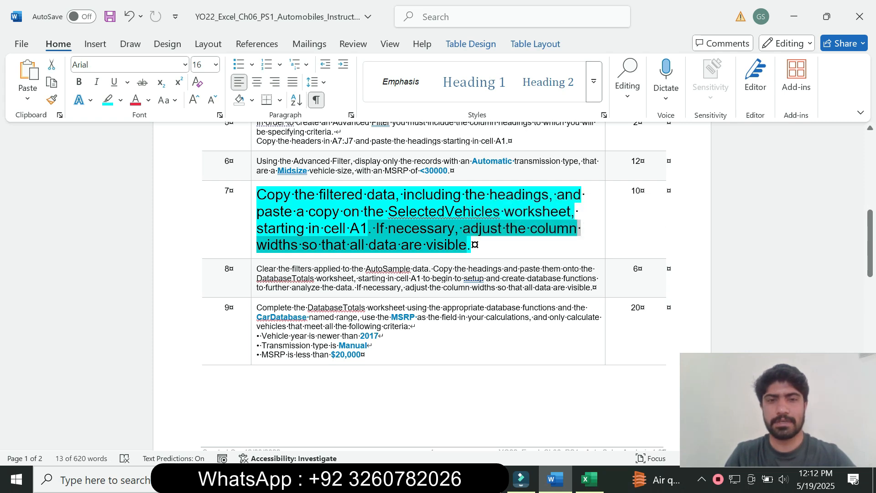
pyautogui.click(589, 480)
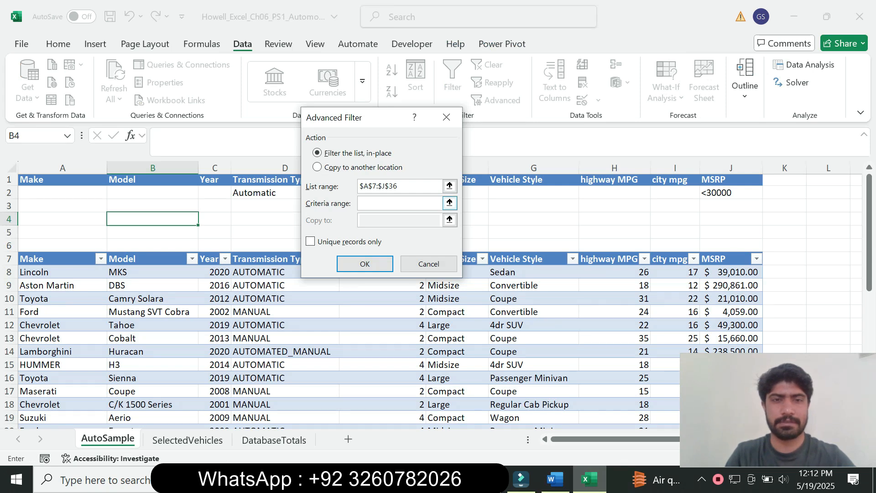
# - Set the Advanced Filter criteria range to $A$1:$J$2 and apply the filter in place
pyautogui.write('A1:')
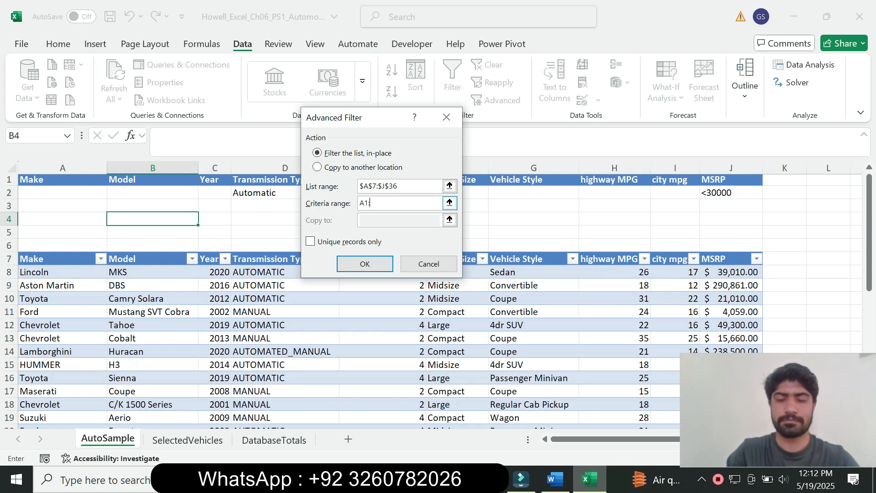
pyautogui.write('2')
pyautogui.press('F4')
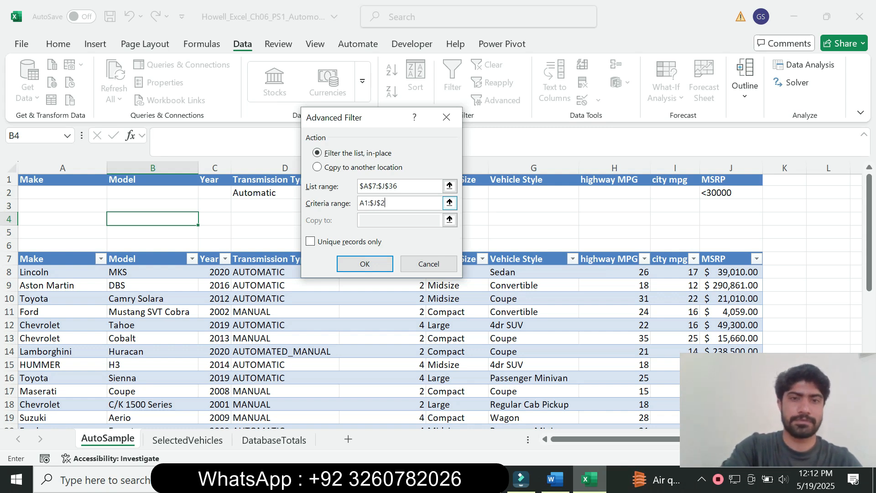
pyautogui.press('F4')
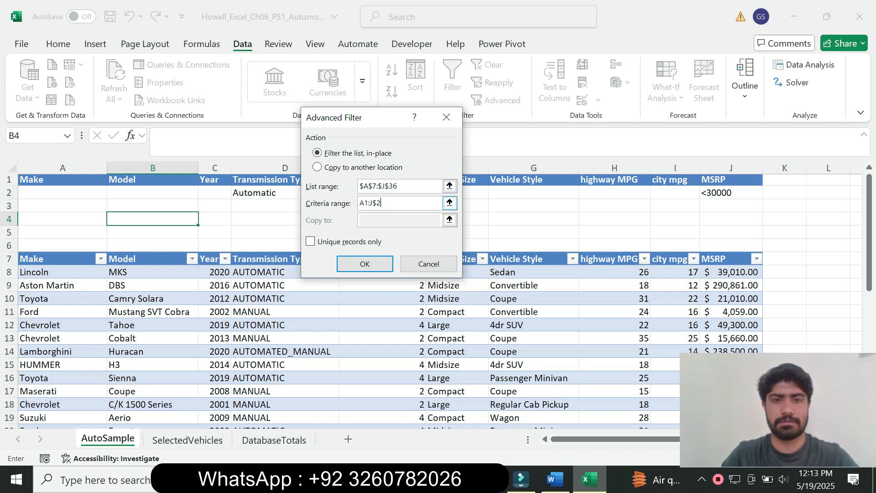
pyautogui.press('F4')
pyautogui.press('Right')
pyautogui.press('F4')
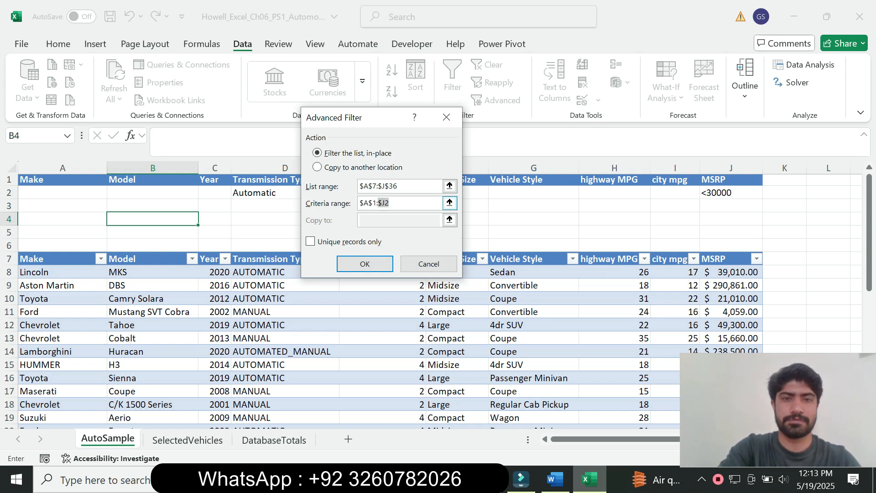
pyautogui.press('F4')
pyautogui.press('F4')
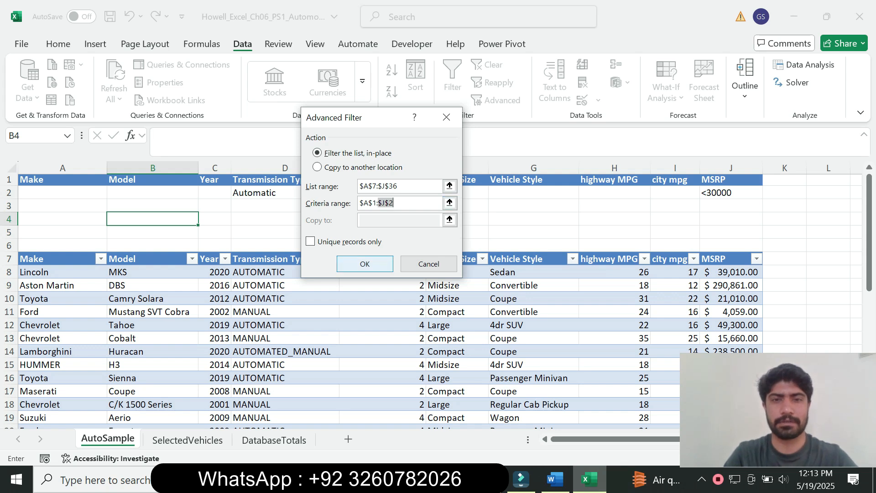
pyautogui.press('Return')
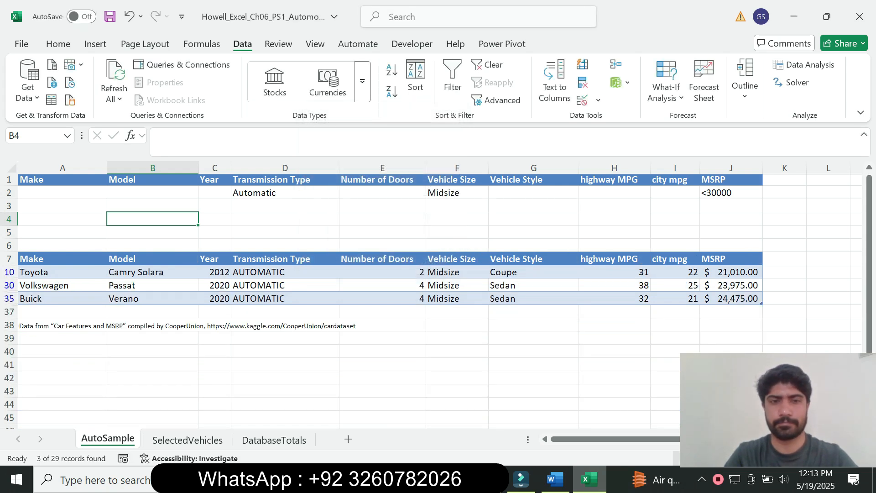
# - Check the step 7 instruction in Word against the filtered records and return to AutoSample in Excel
pyautogui.click(382, 286)
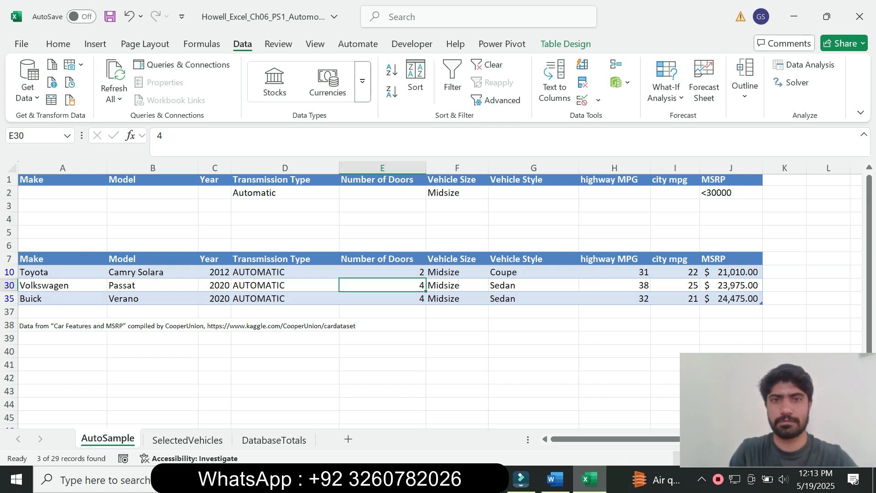
pyautogui.click(555, 479)
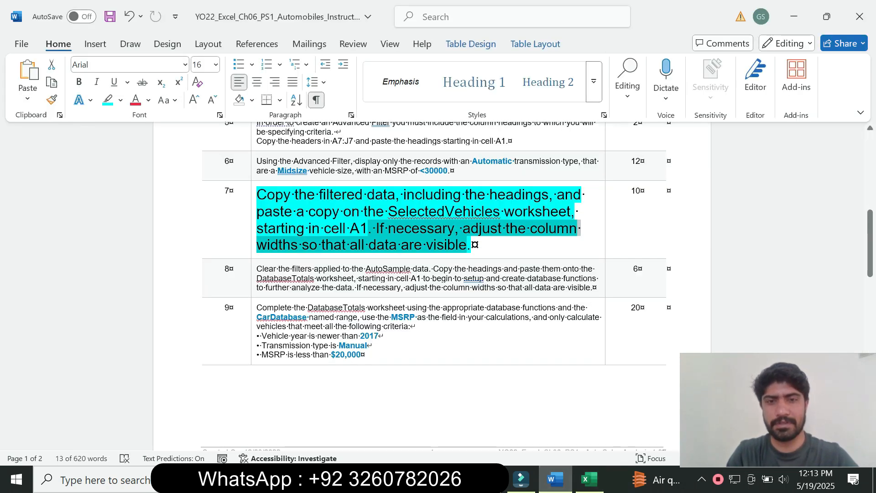
pyautogui.click(402, 245)
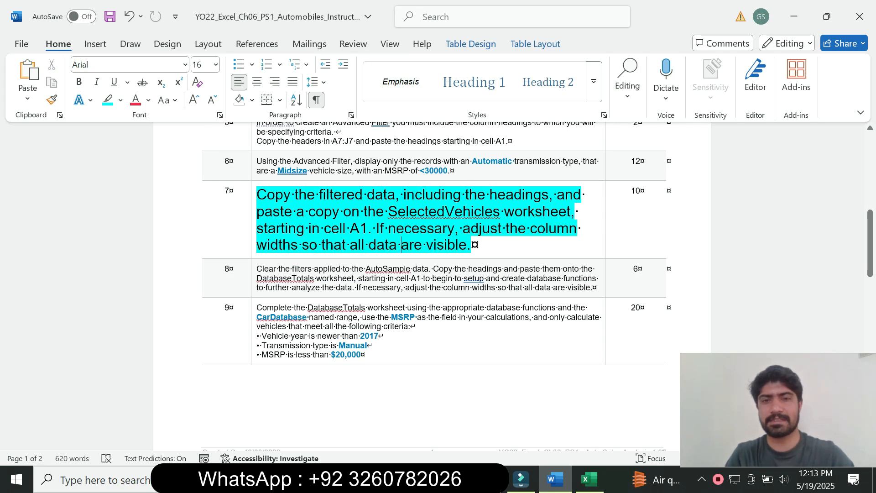
pyautogui.click(589, 480)
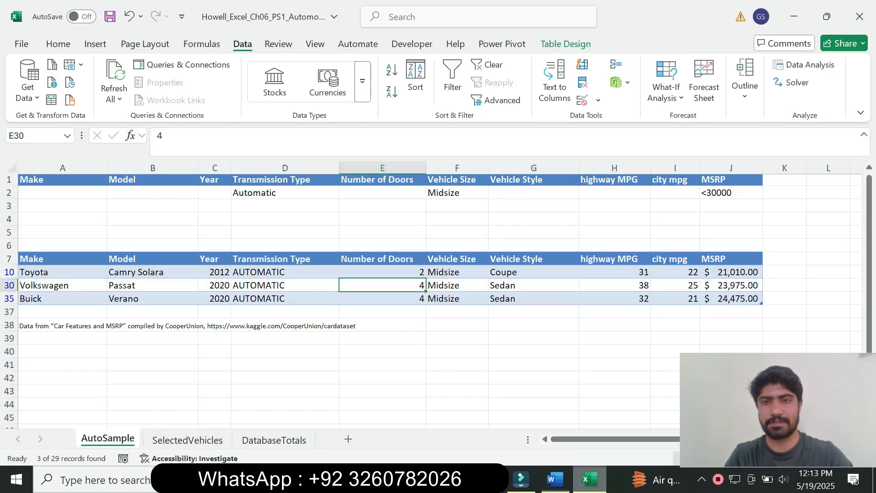
# - AutoFit the widths of columns A through J on the AutoSample worksheet
pyautogui.doubleClick(763, 168)
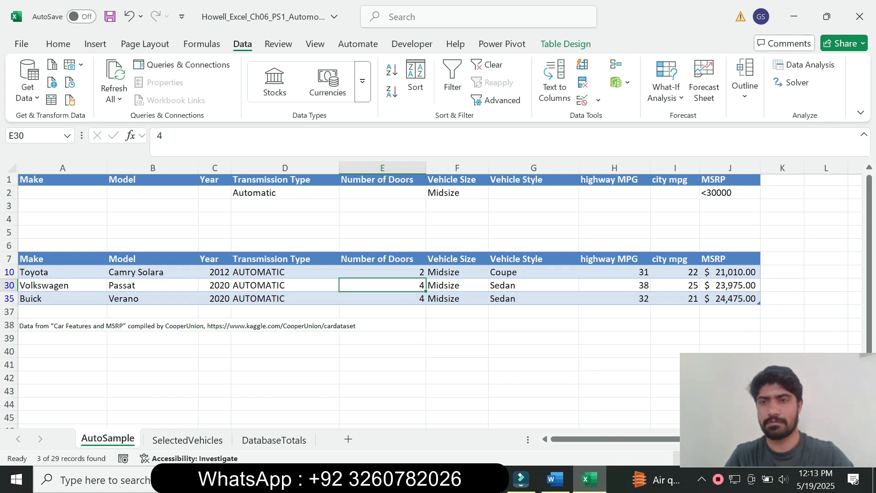
pyautogui.doubleClick(700, 168)
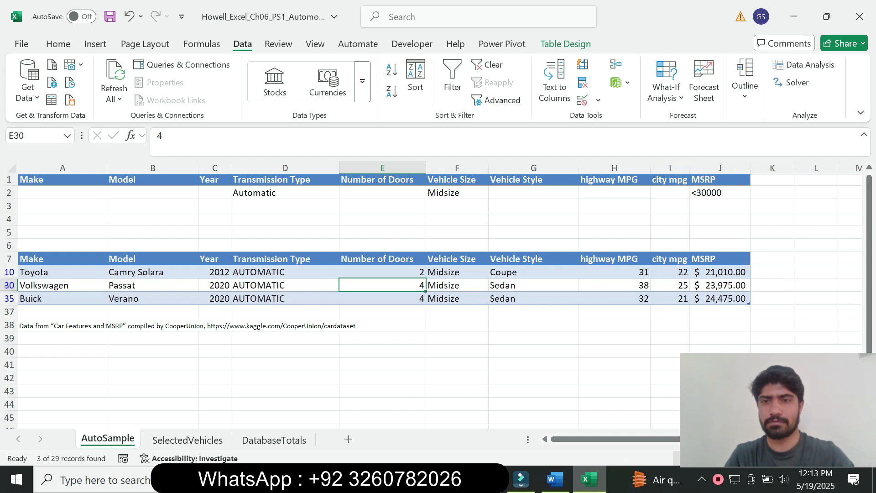
pyautogui.doubleClick(651, 168)
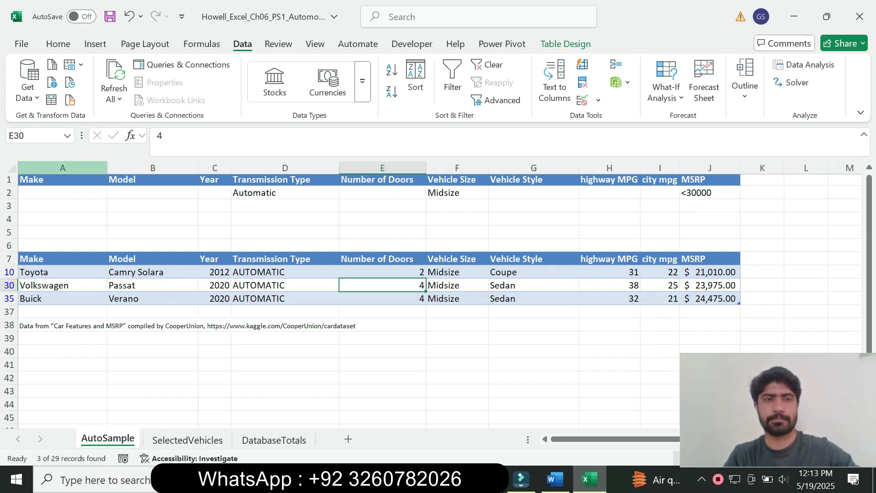
pyautogui.click(63, 168)
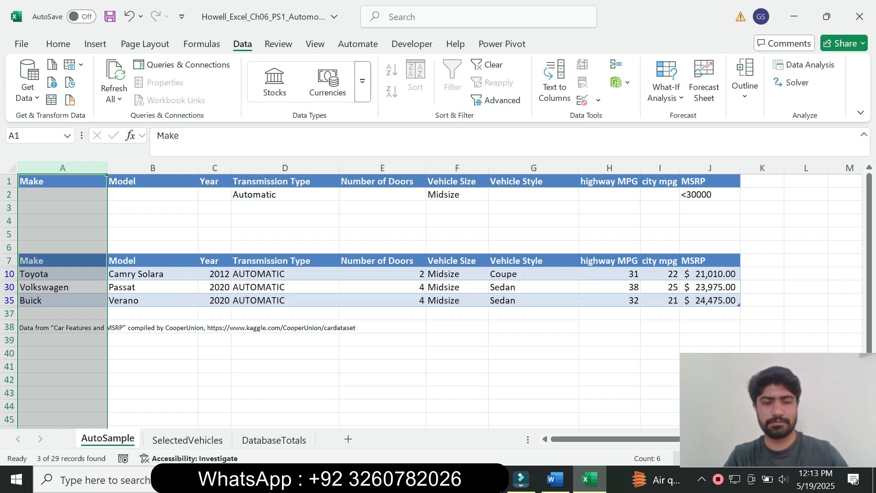
pyautogui.keyDown('shift'); pyautogui.click(710, 168); pyautogui.keyUp('shift')
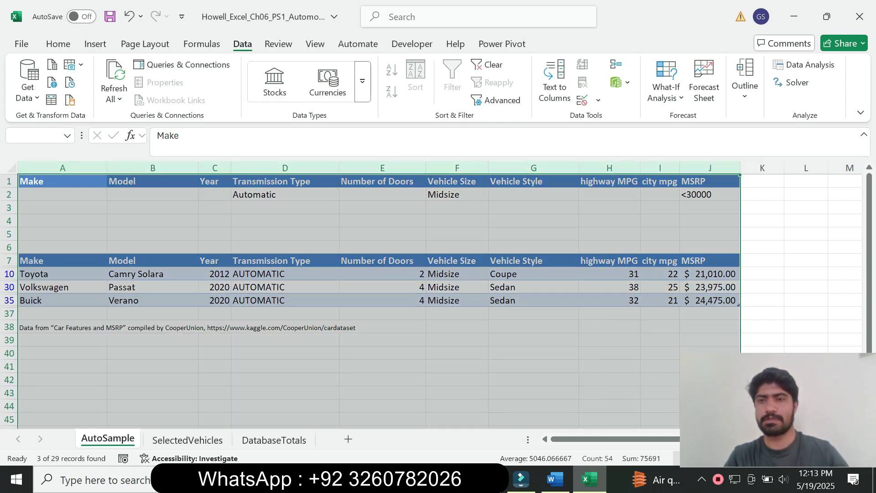
pyautogui.doubleClick(741, 168)
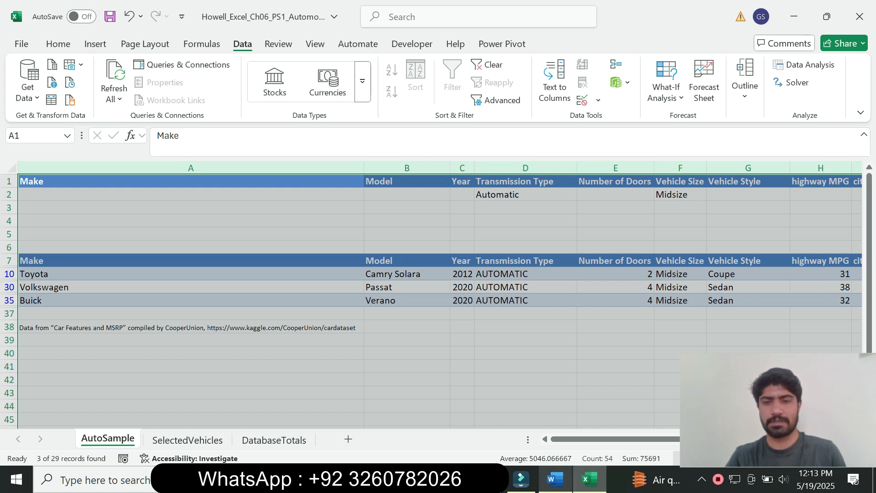
# - Return to Word, reset the step 7 instruction to 9 pt and remove its highlighting
pyautogui.click(556, 479)
pyautogui.moveTo(472, 244); pyautogui.dragTo(257, 194)
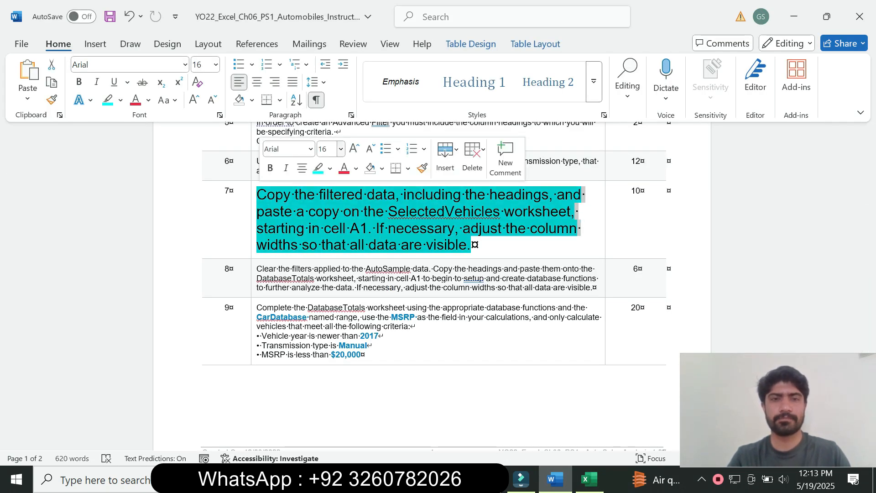
pyautogui.click(341, 150)
pyautogui.click(330, 184)
pyautogui.click(330, 168)
pyautogui.click(351, 278)
# - Highlight the step 11 and step 12 instructions, including their step numbers, in turquoise in the Word table
pyautogui.press('Left')
pyautogui.moveTo(257, 230); pyautogui.dragTo(550, 359)
pyautogui.click(556, 336)
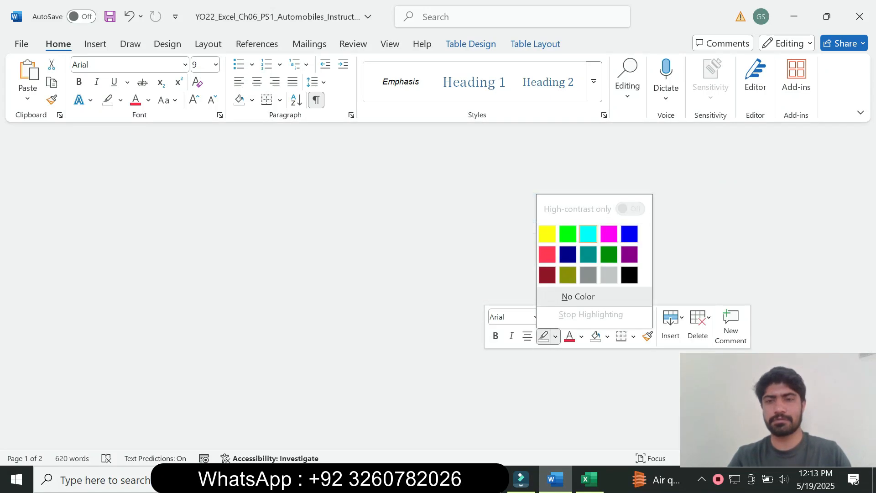
pyautogui.click(589, 234)
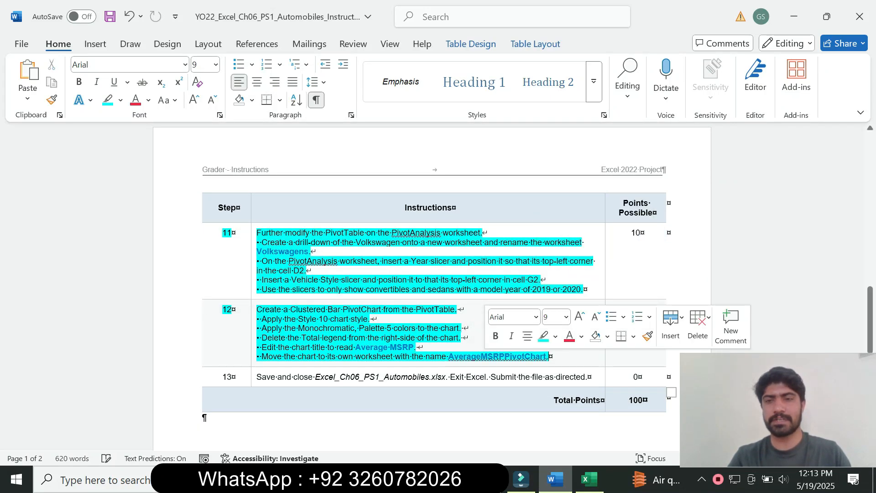
pyautogui.moveTo(871, 329)
pyautogui.mouseDown()
pyautogui.moveTo(871, 161)
pyautogui.moveTo(871, 318)
pyautogui.mouseUp()
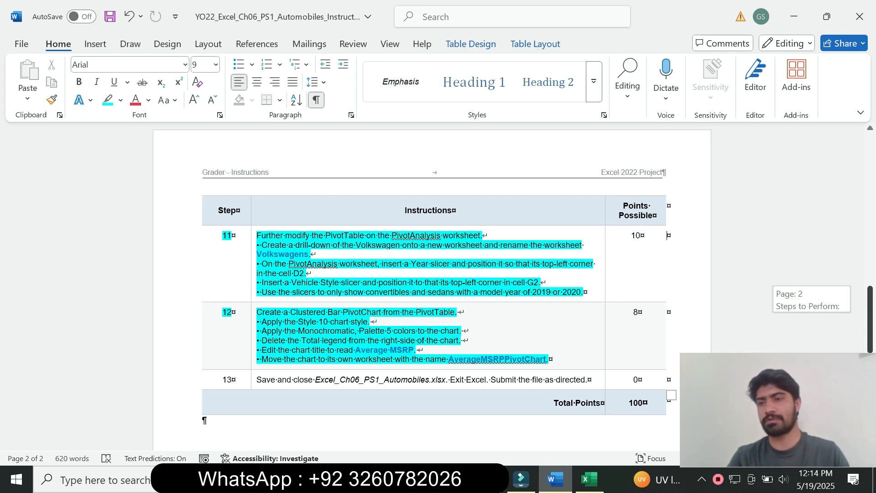
pyautogui.moveTo(871, 318); pyautogui.dragTo(871, 318)
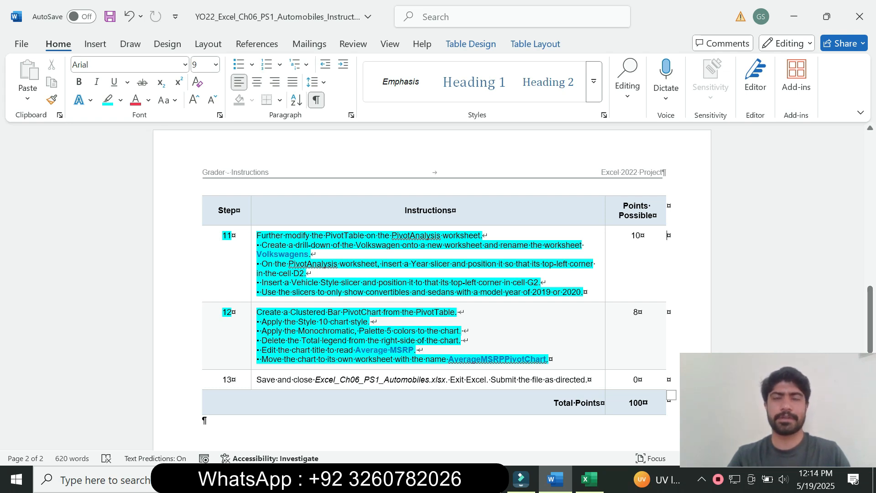